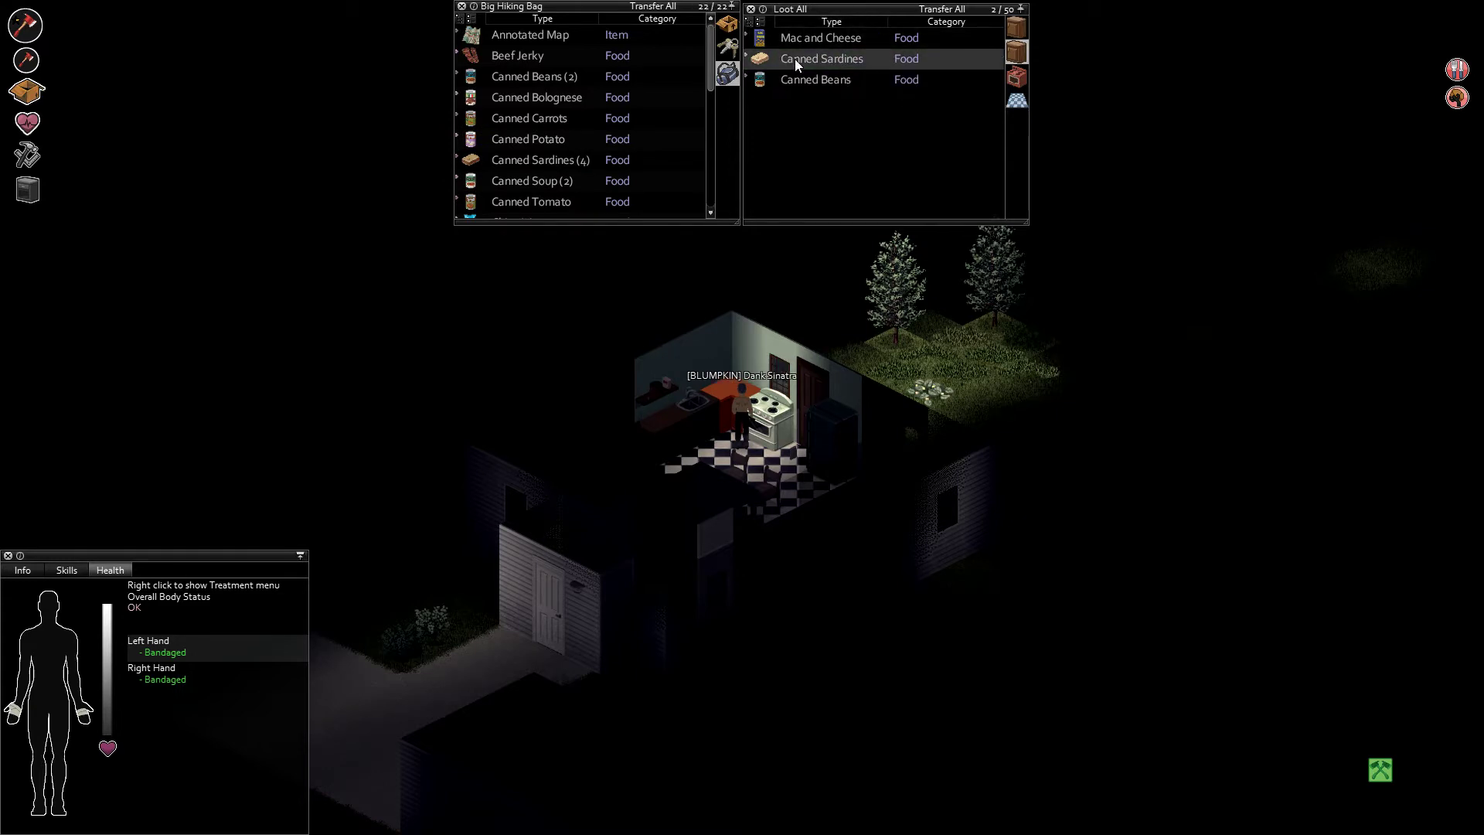
Move the Canned Beans from the cupboard into the main inventory instead of the hiking bag.
click(728, 28)
click(792, 9)
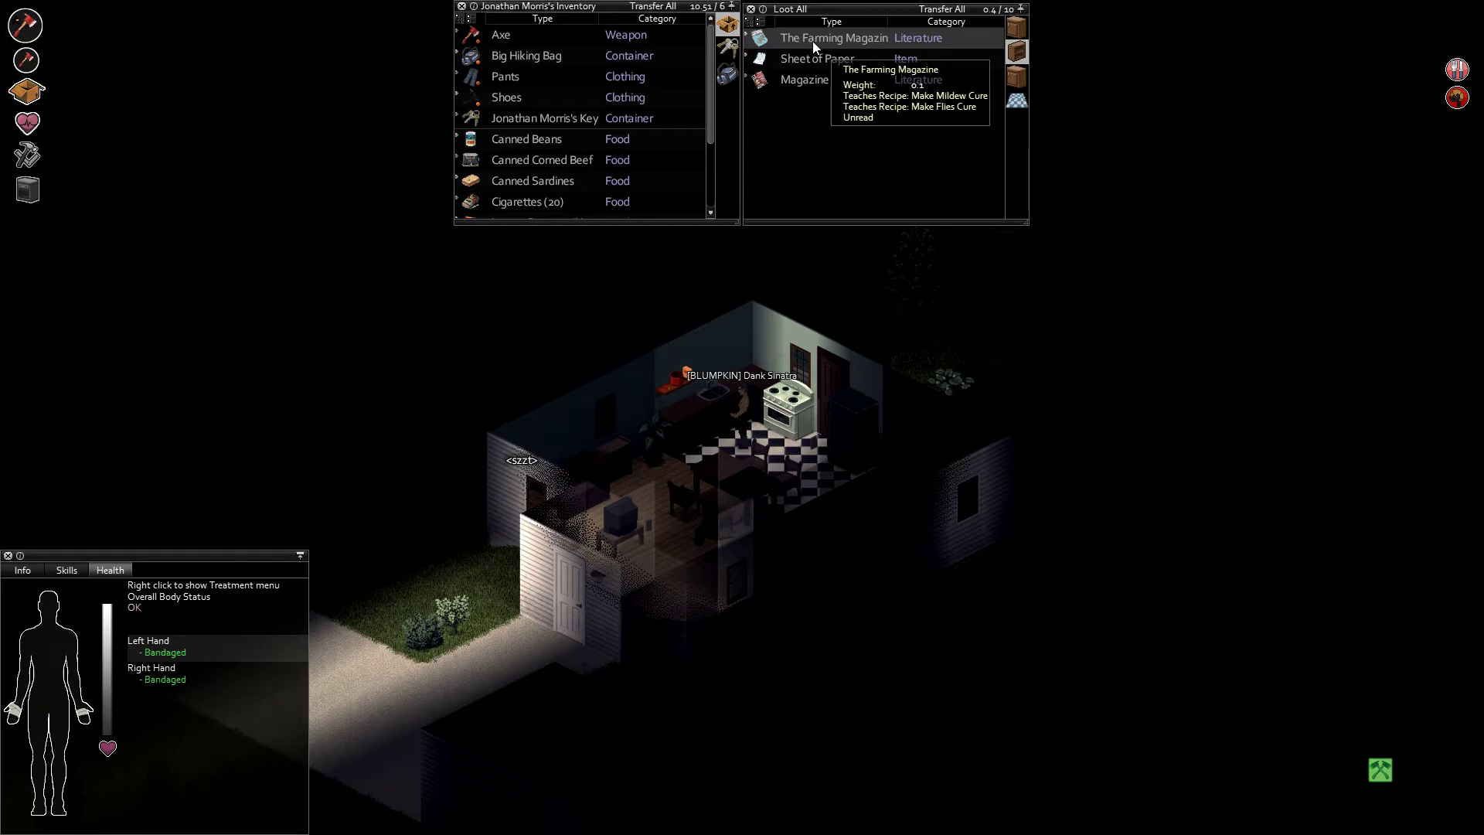
Take The Farming Magazine and walk toward the next room, checking the floor.
double_click(813, 40)
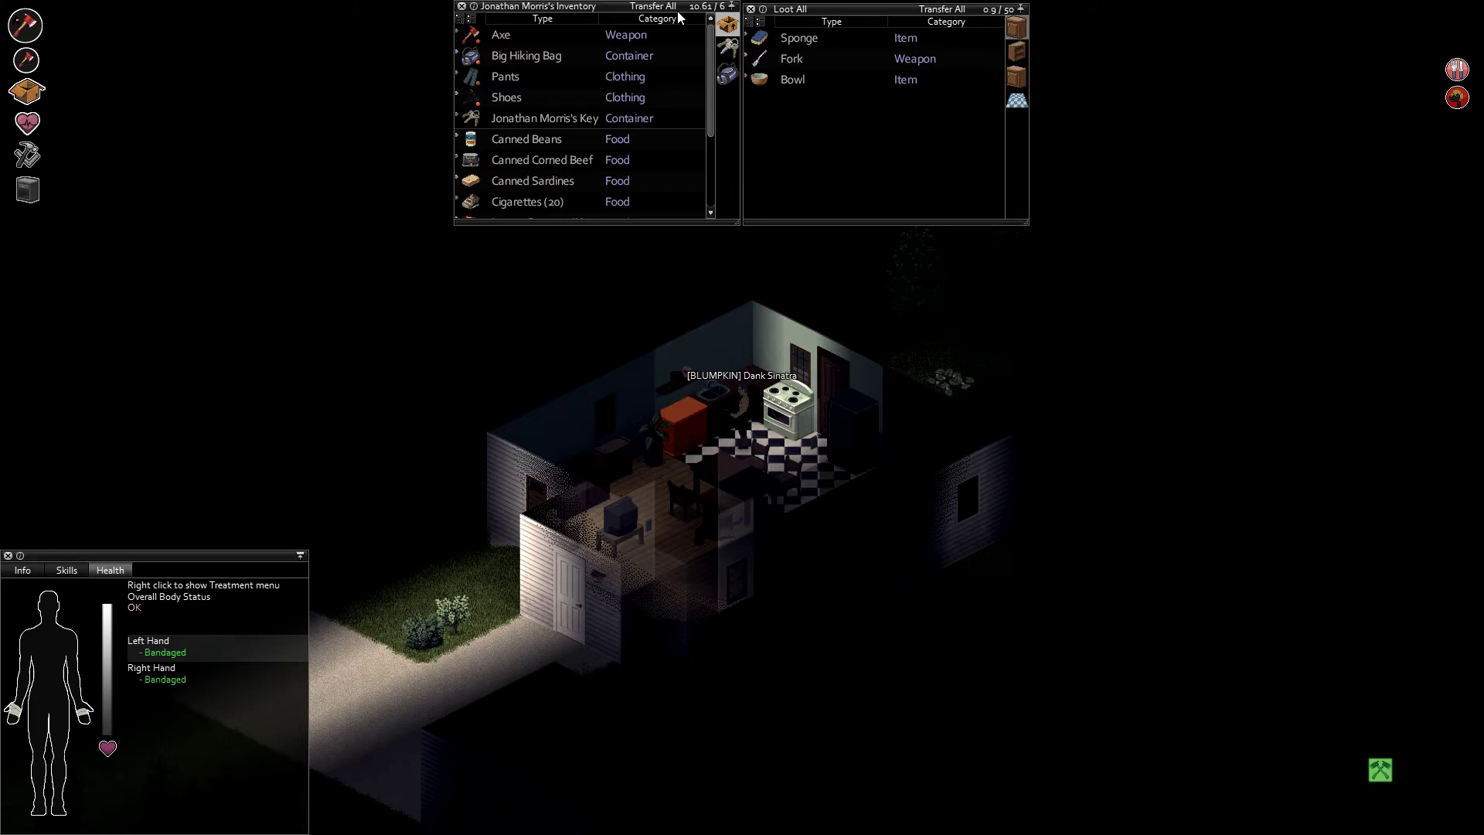
key(w)
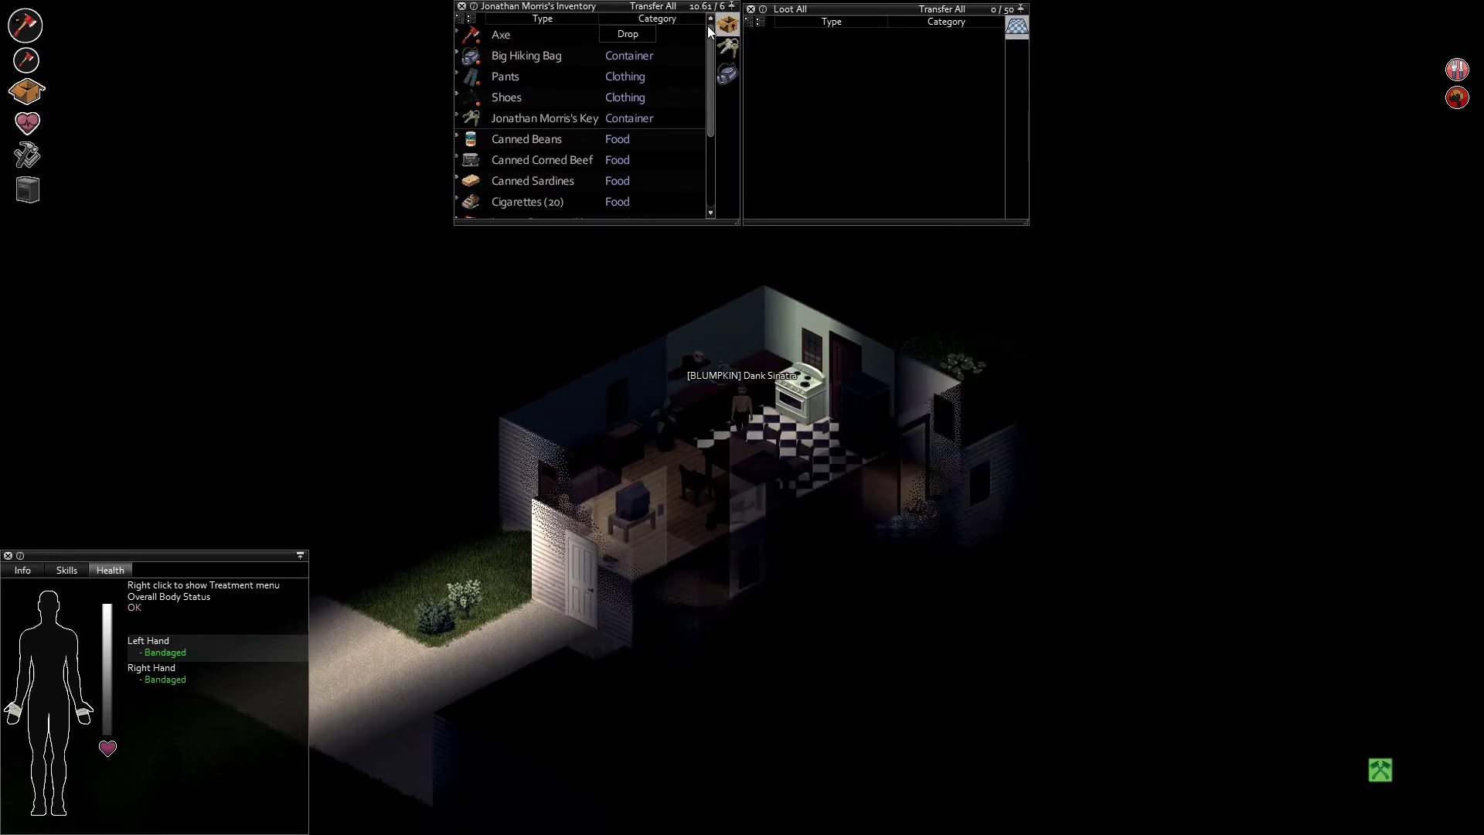
key(w)
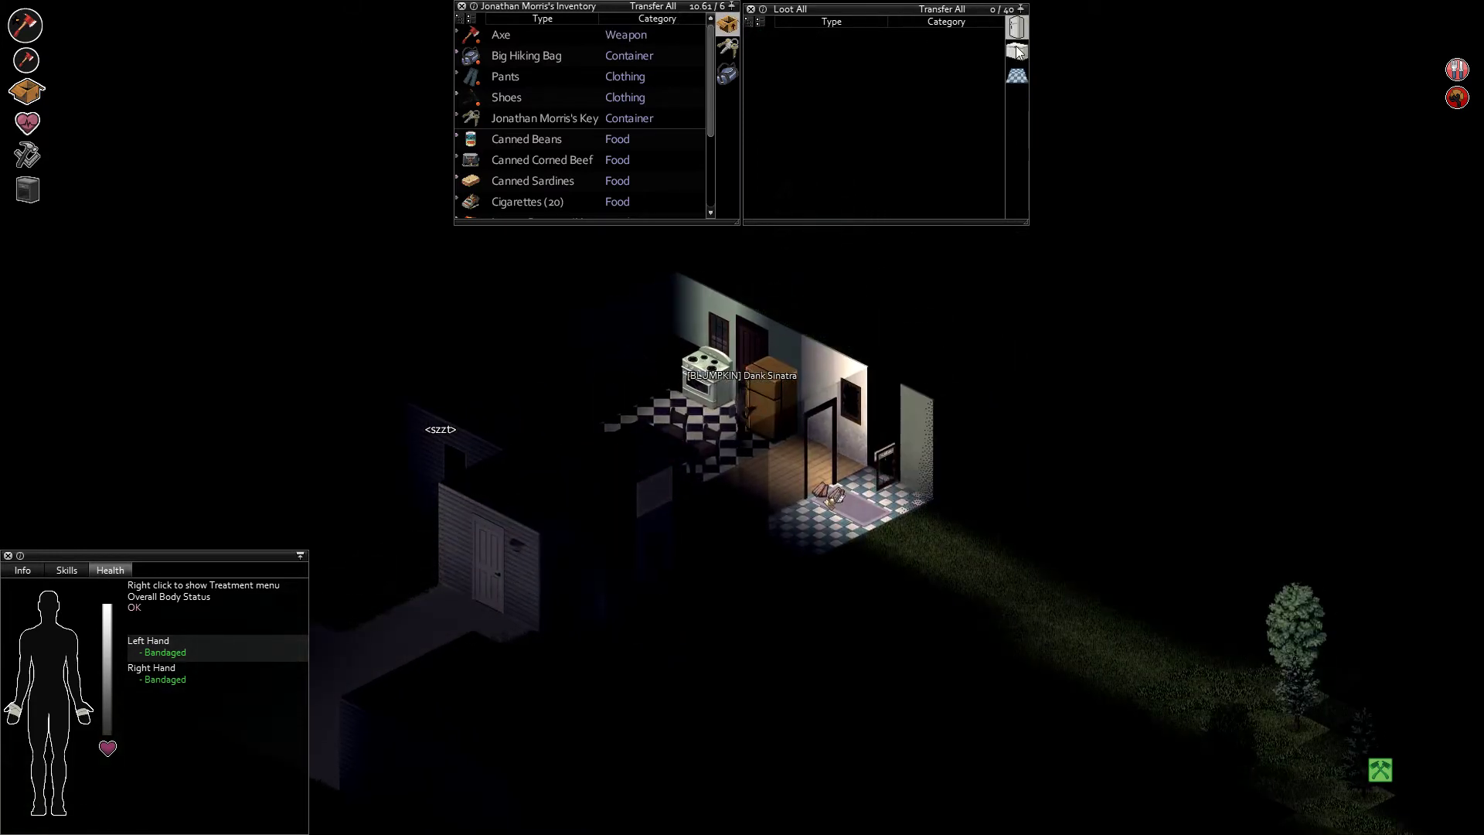
click(1021, 32)
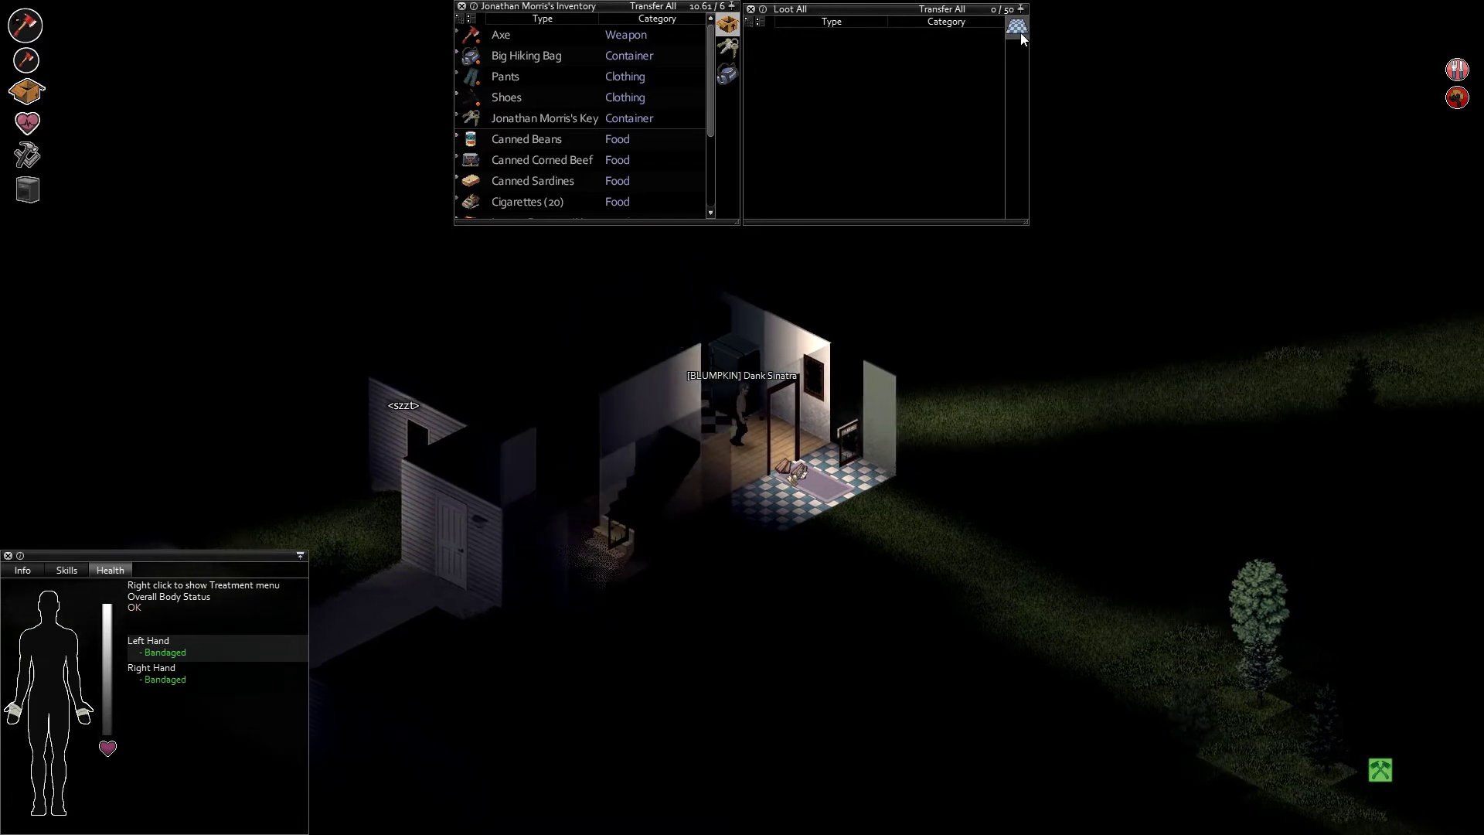
Walk through the bathroom into the living room and take Farming for Intermediates.
key(w)
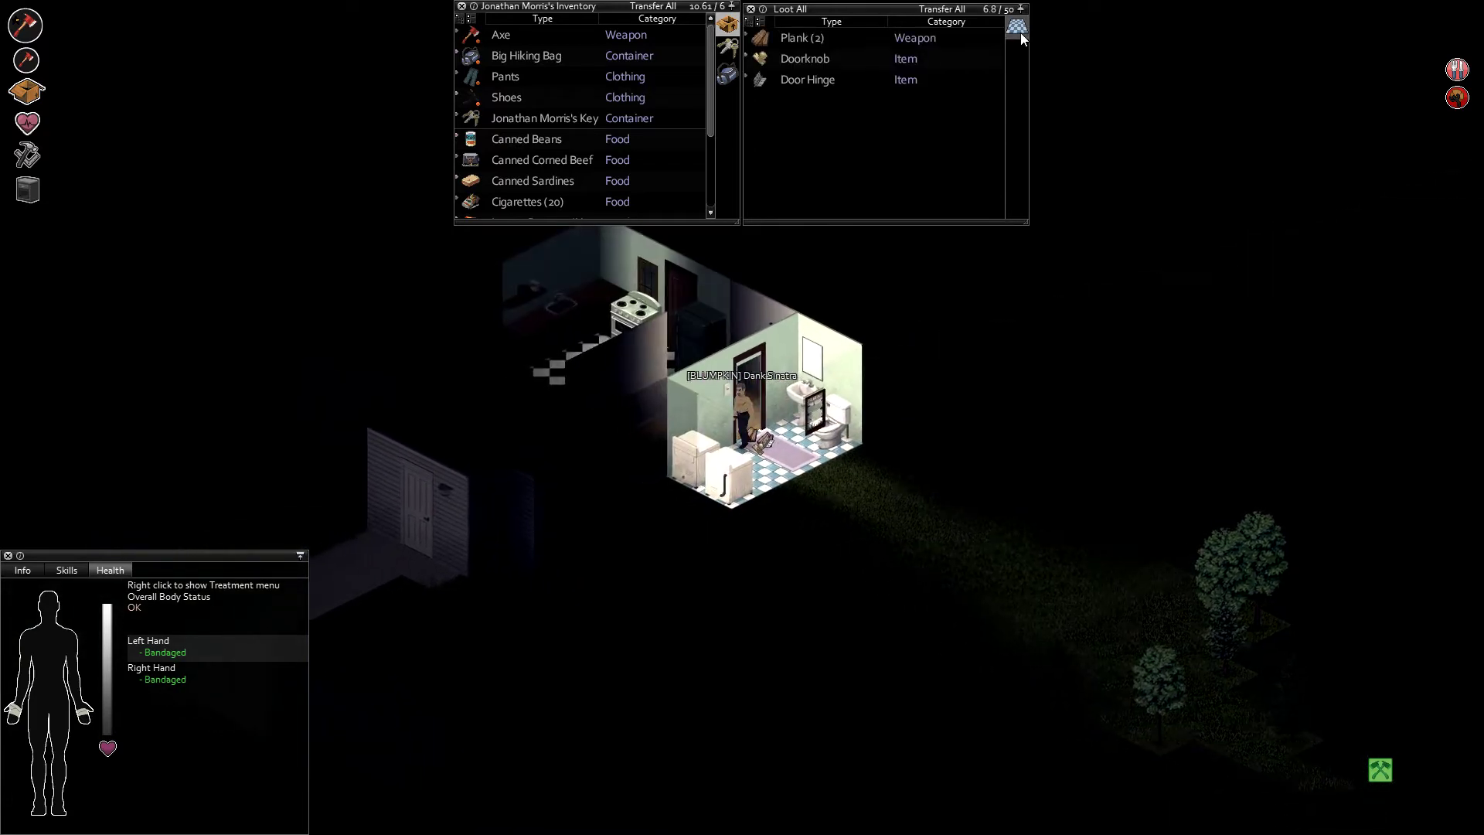
key(w)
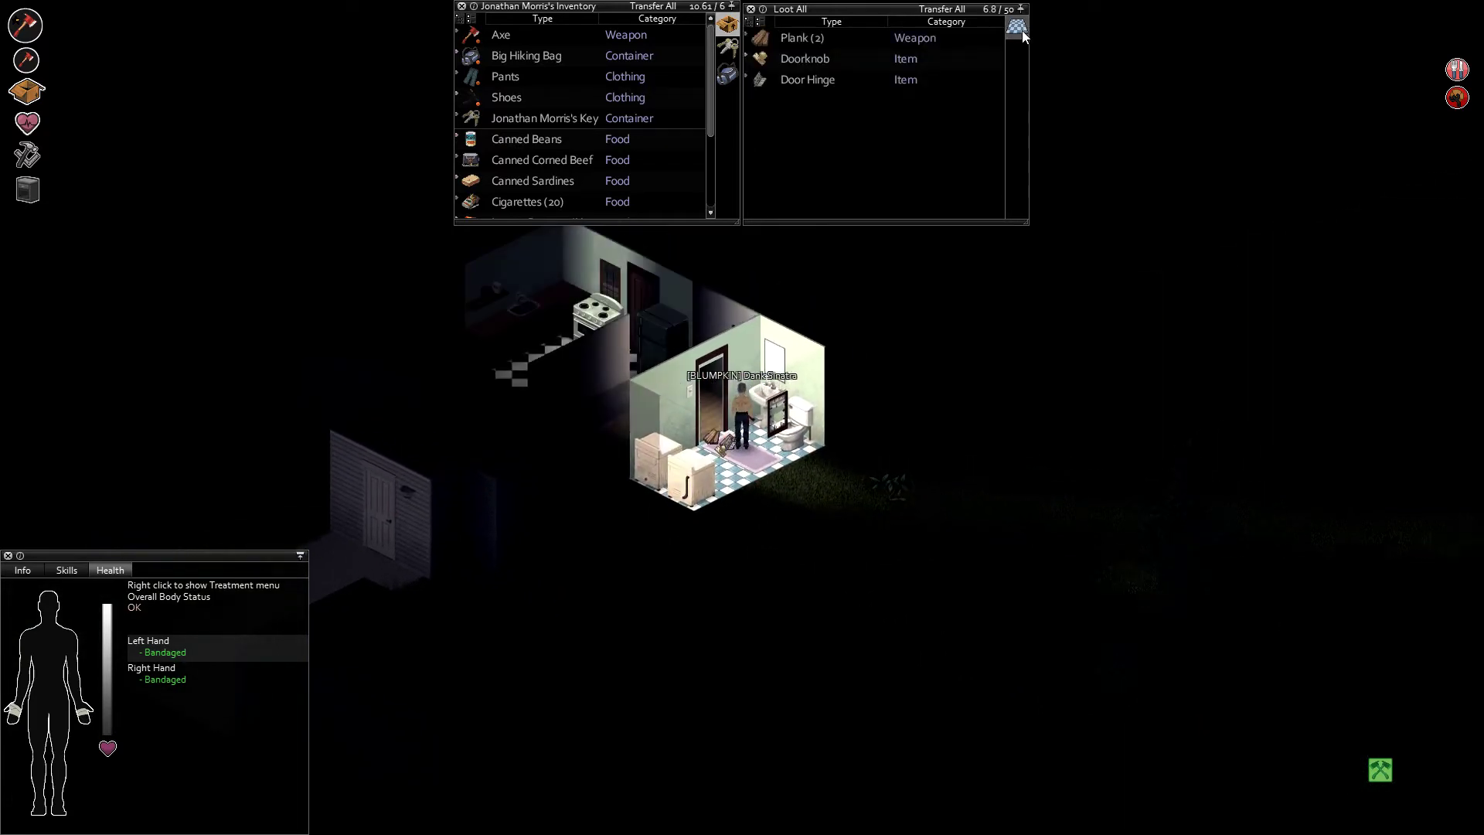
key(w)
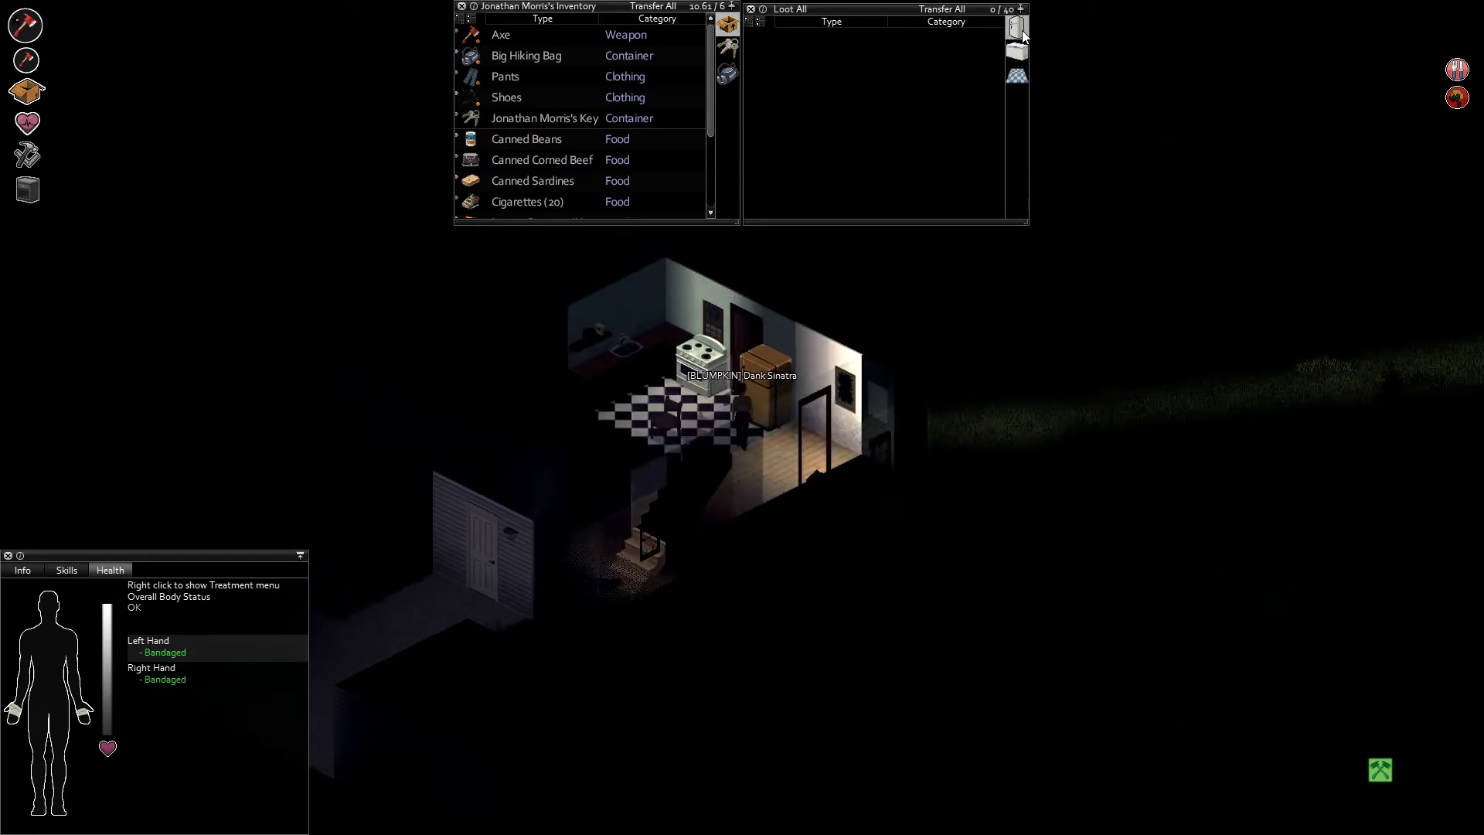
key(w)
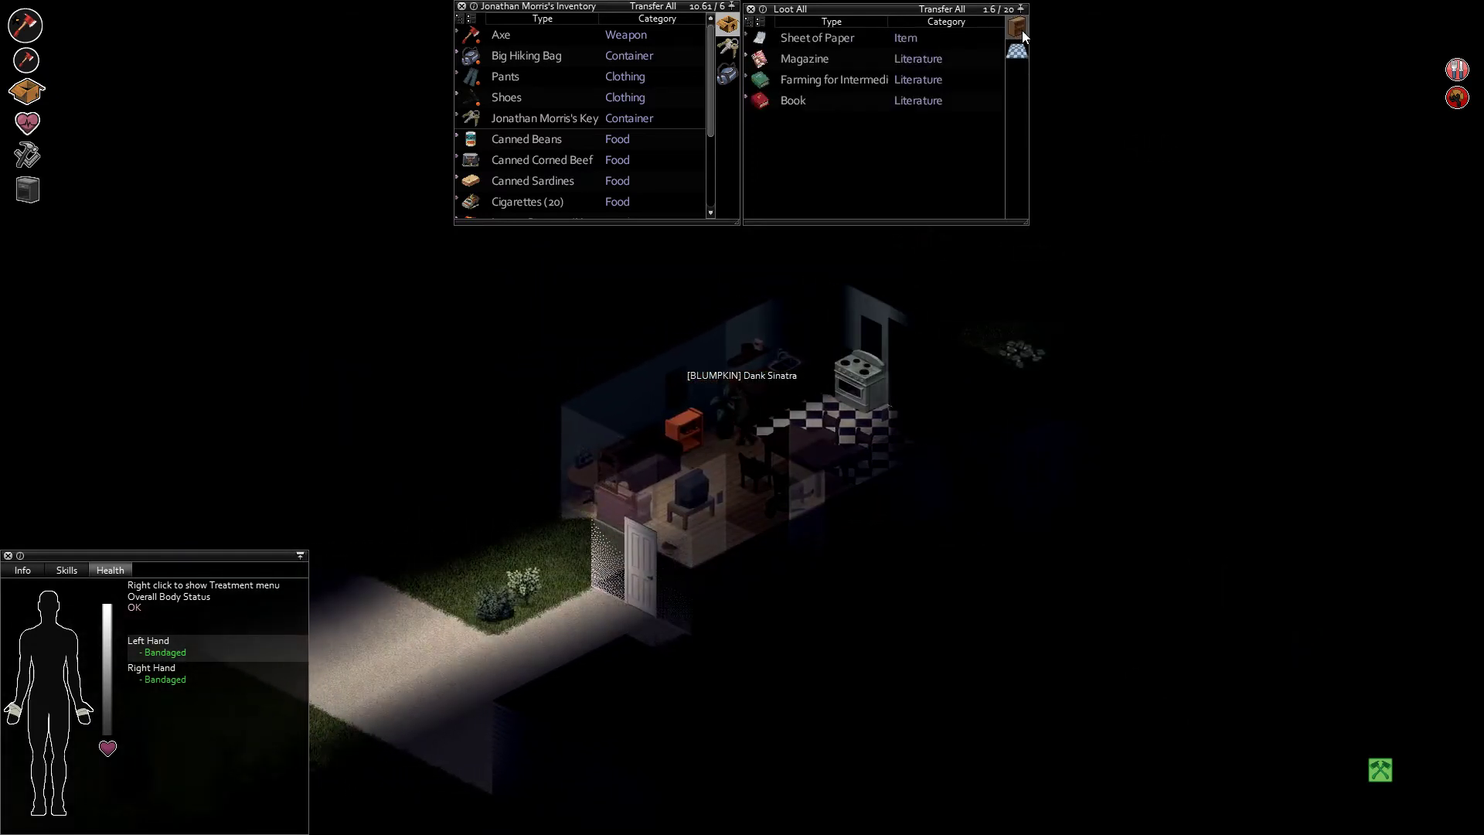
double_click(830, 78)
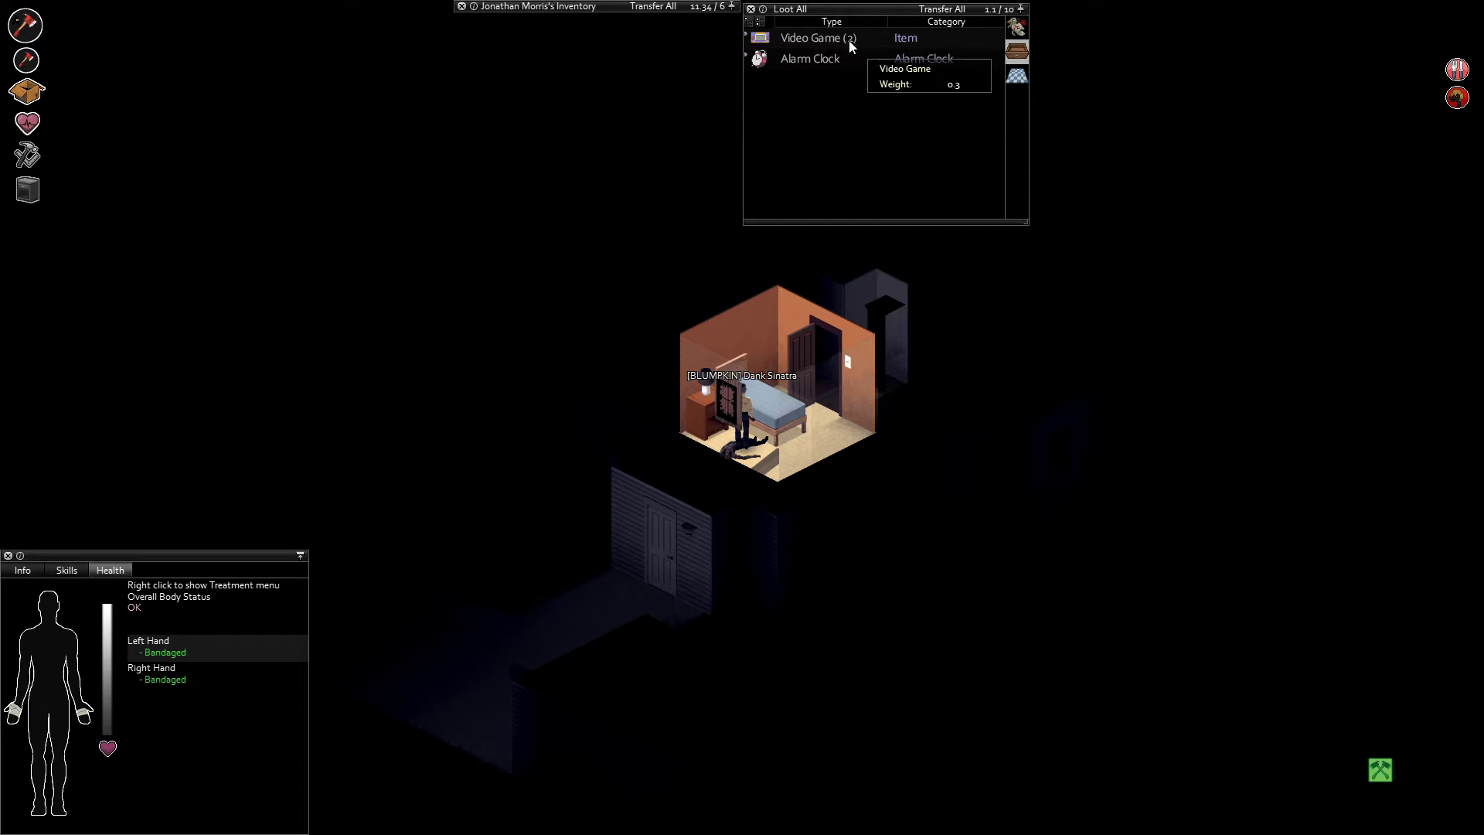
Take Video Game (2) and the uncooked TV Dinner from the loot panel.
double_click(846, 43)
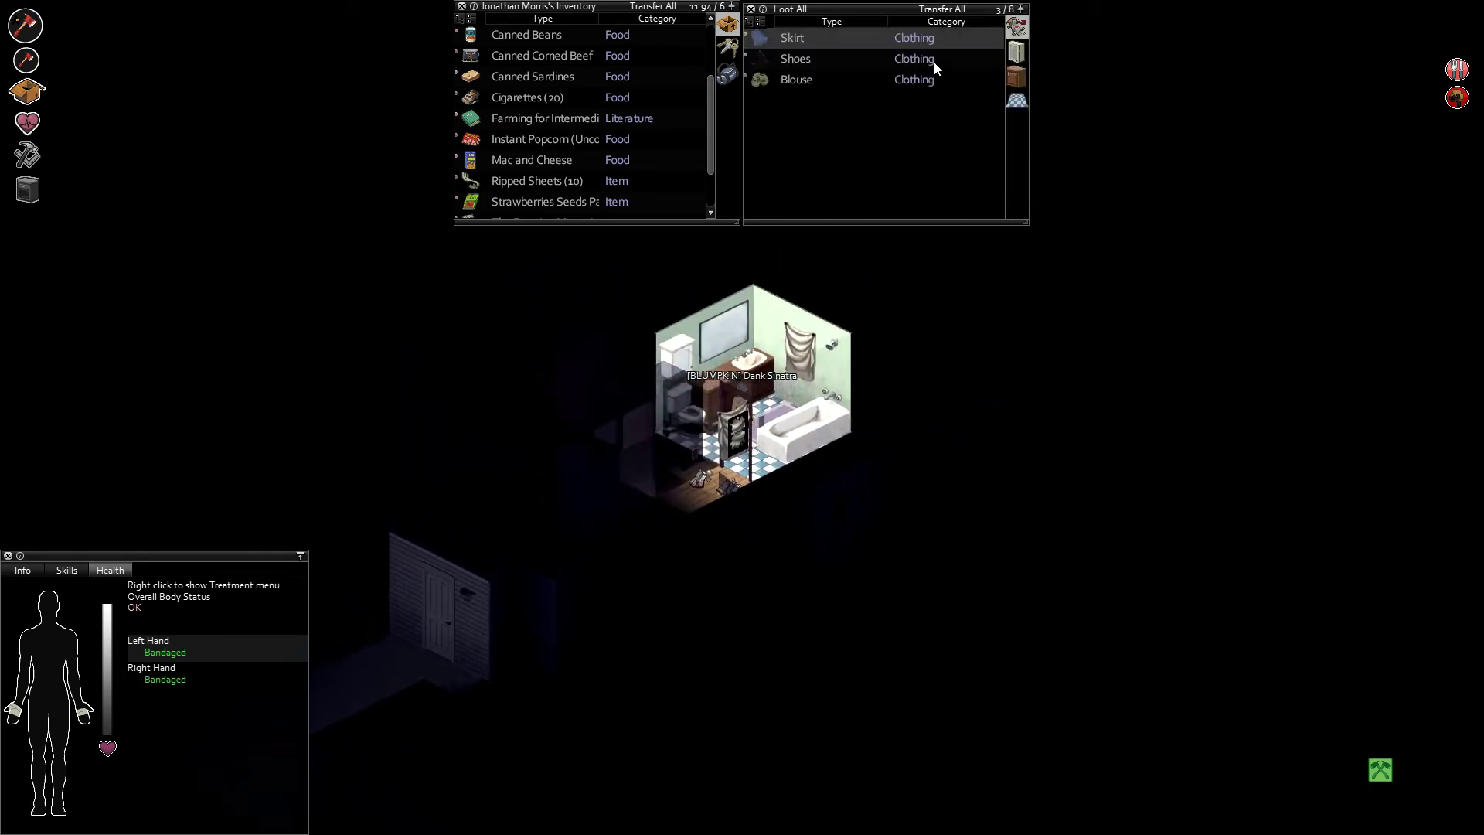
double_click(868, 37)
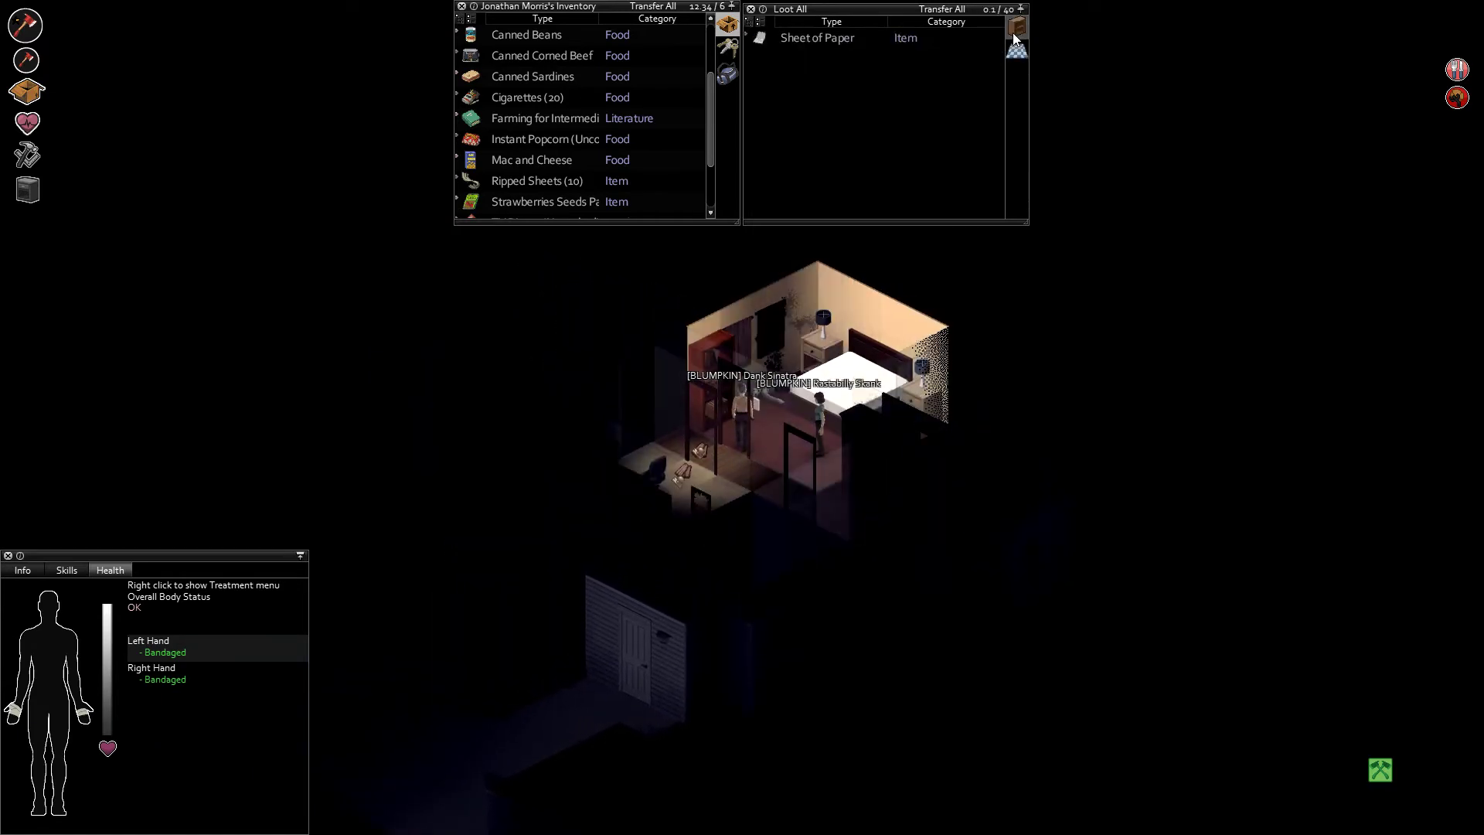
scroll(596, 102, down, 3)
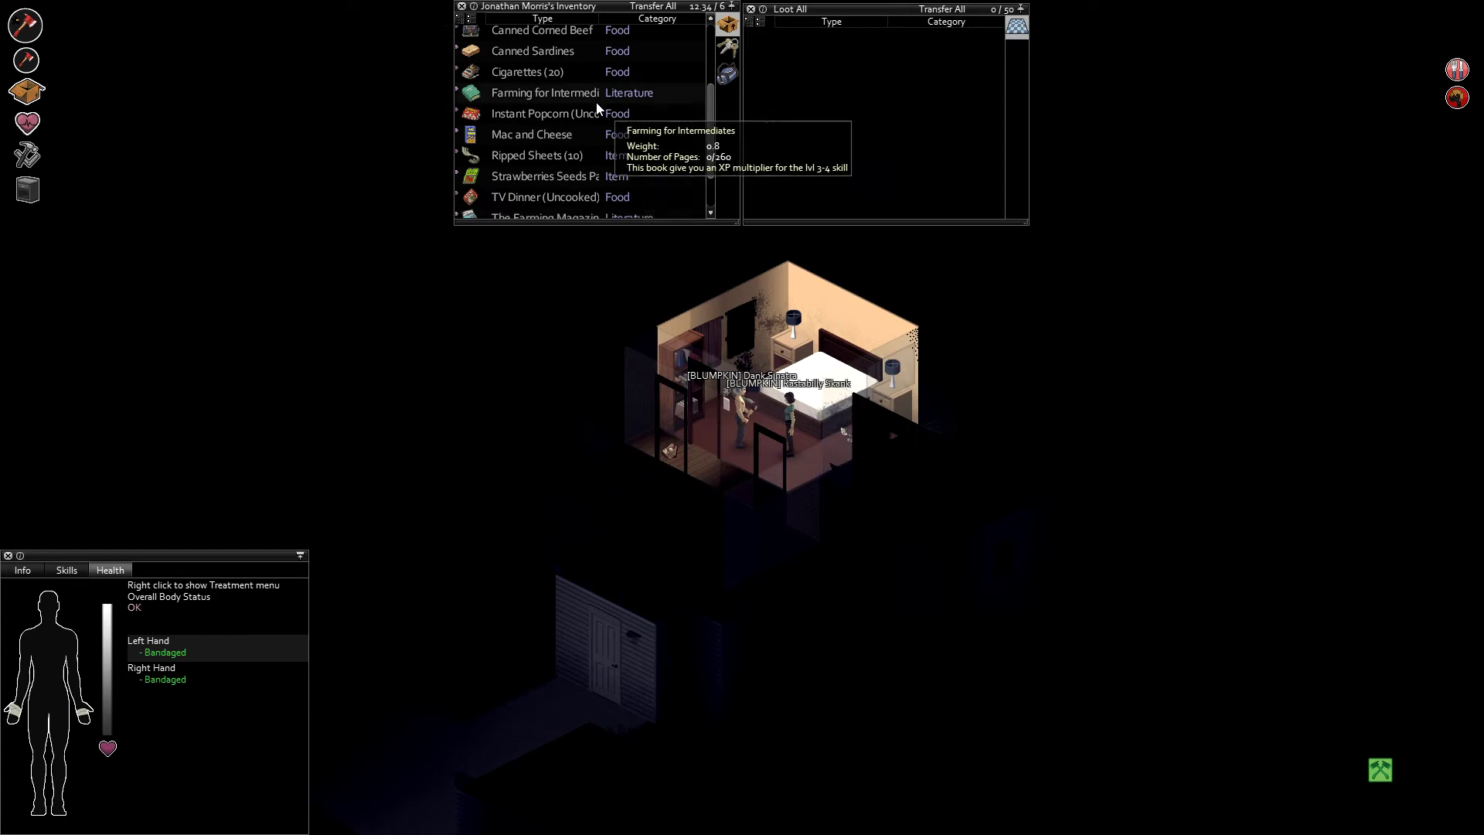
scroll(596, 102, down, 2)
scroll(597, 102, up, 6)
scroll(597, 102, up, 4)
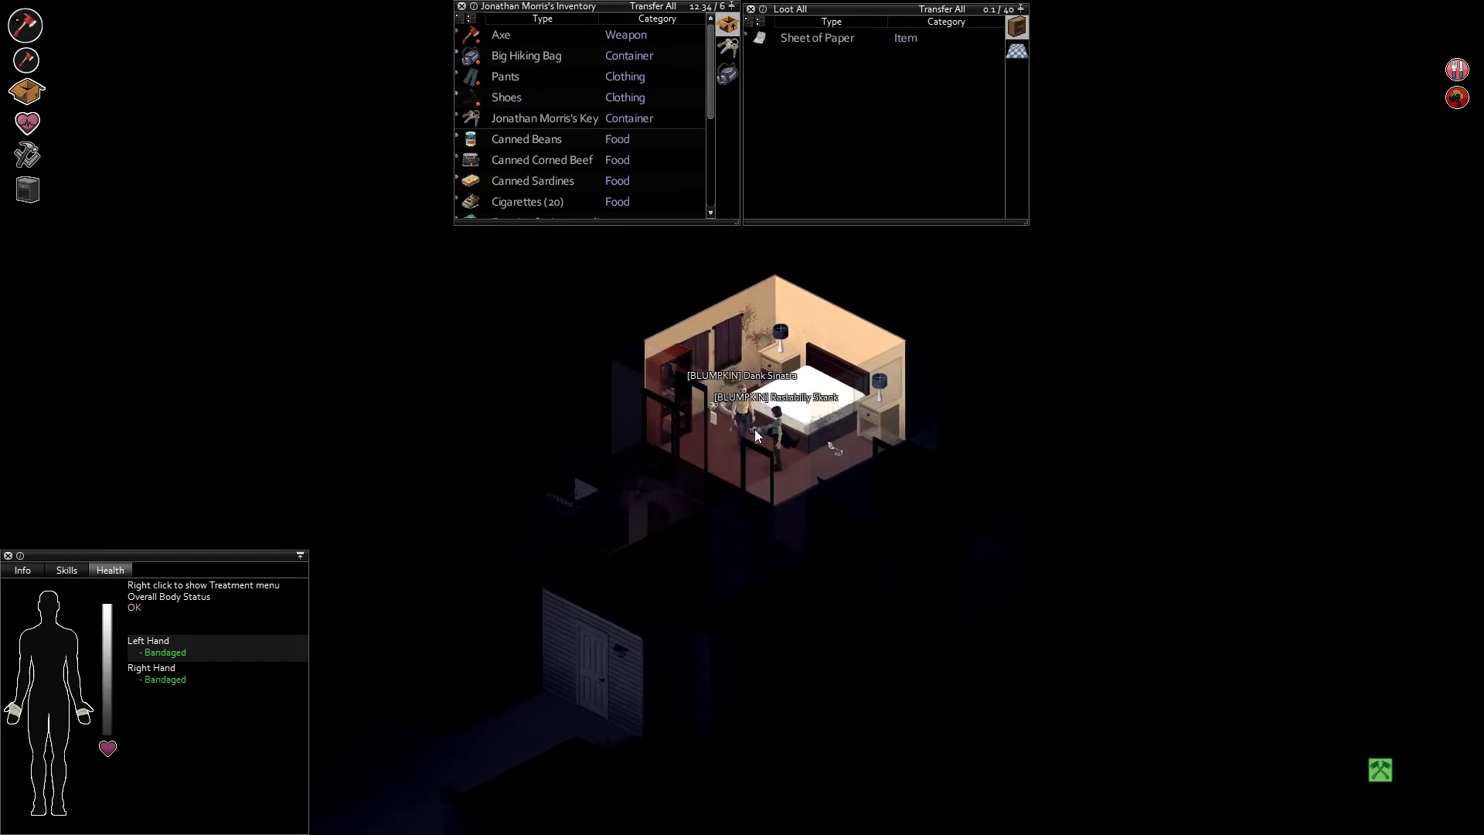
Step into the hallway and back, then check the hiking bag's contents.
key(d)
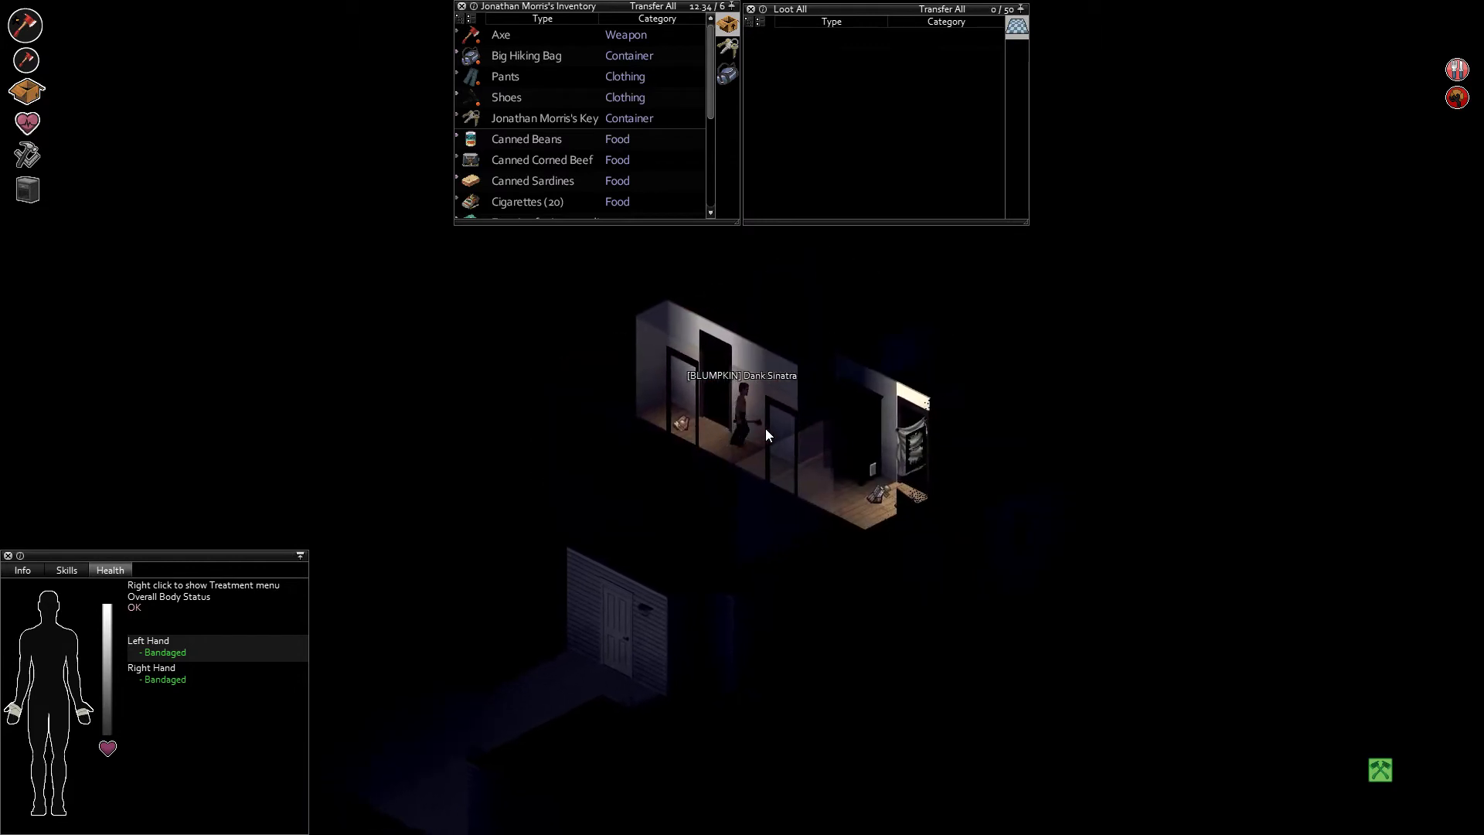
key(w)
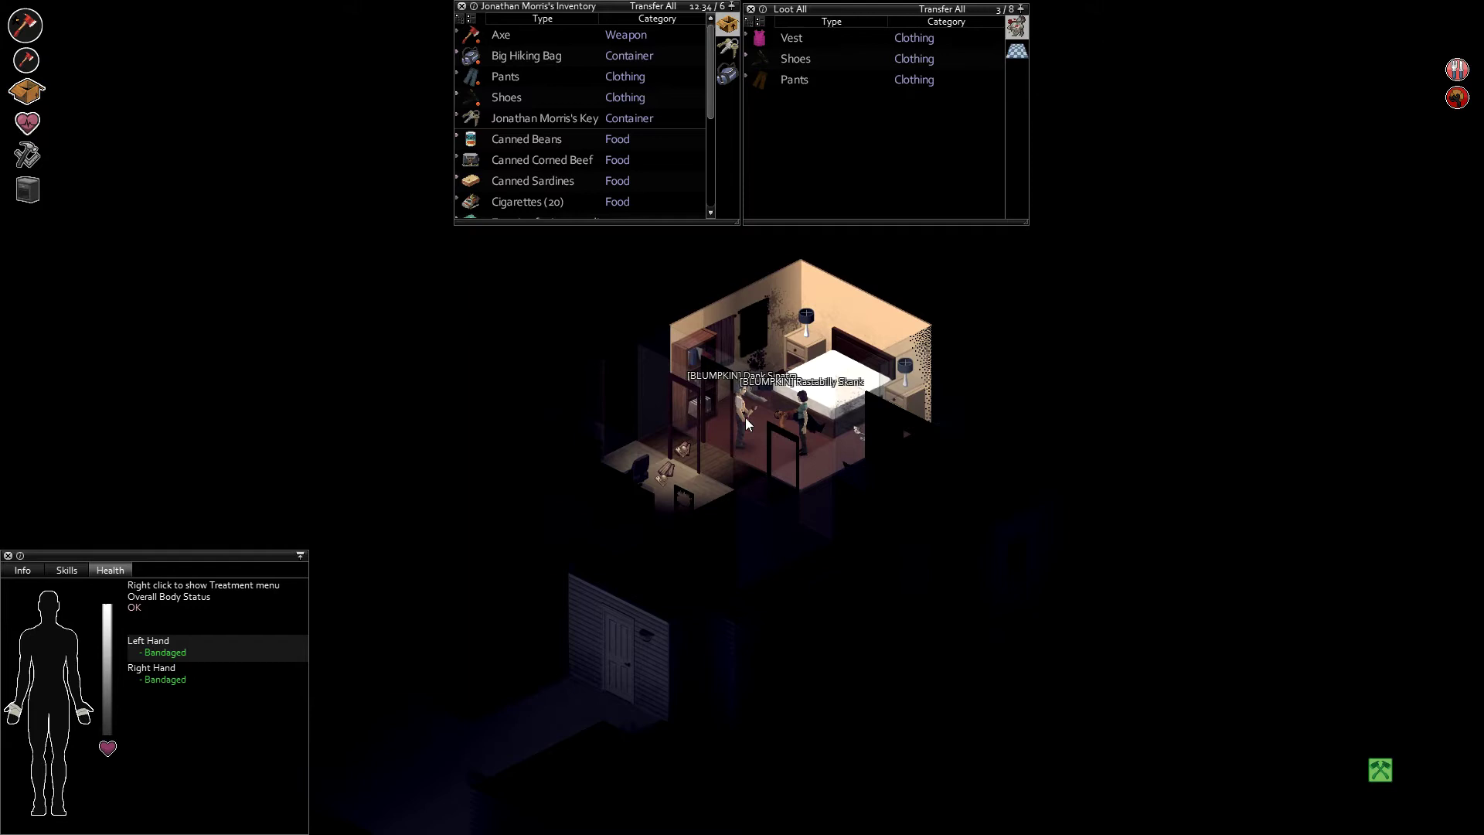
scroll(509, 121, down, 3)
scroll(534, 124, down, 3)
scroll(556, 138, down, 3)
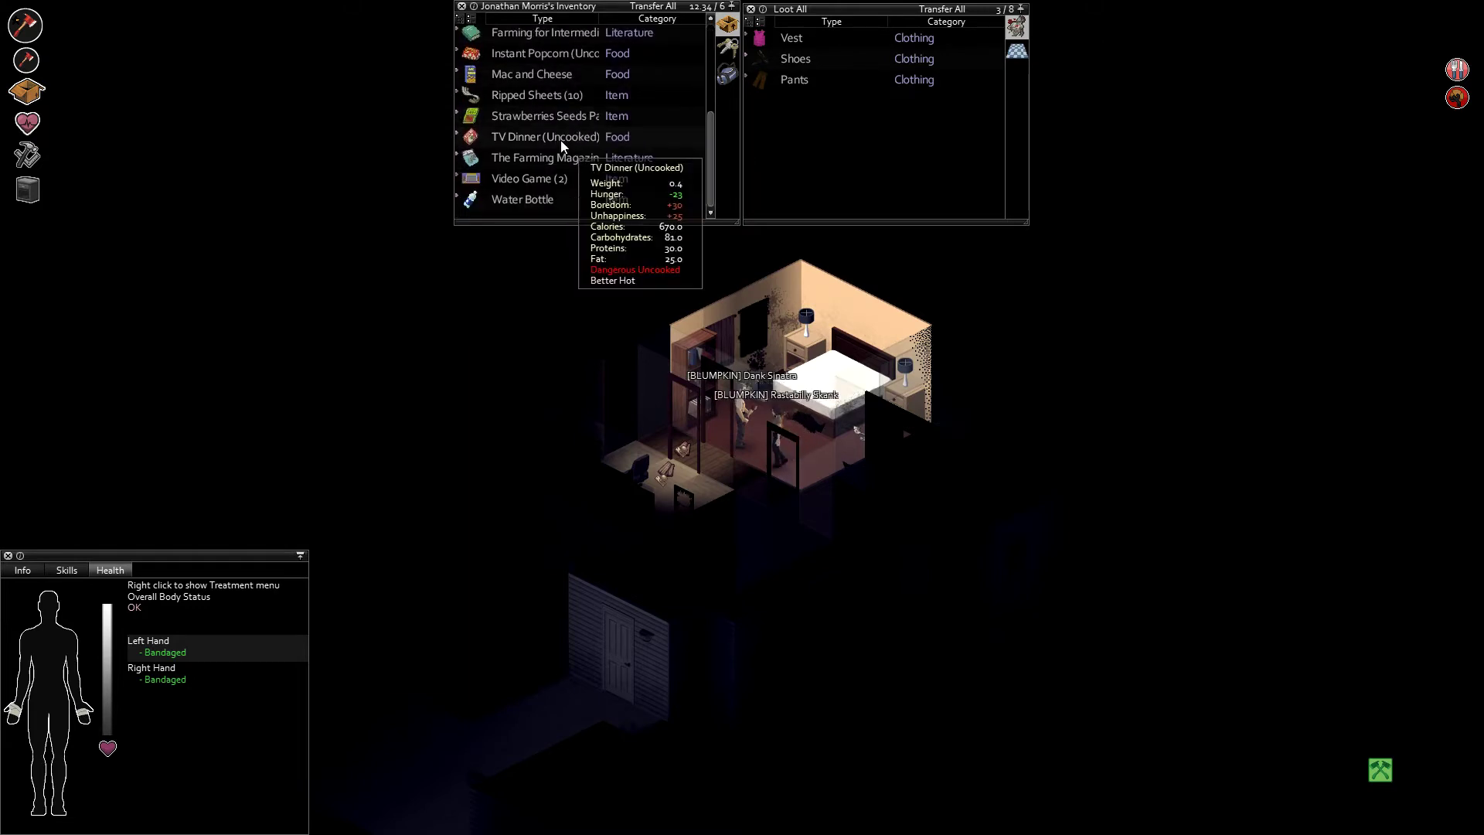
key(s)
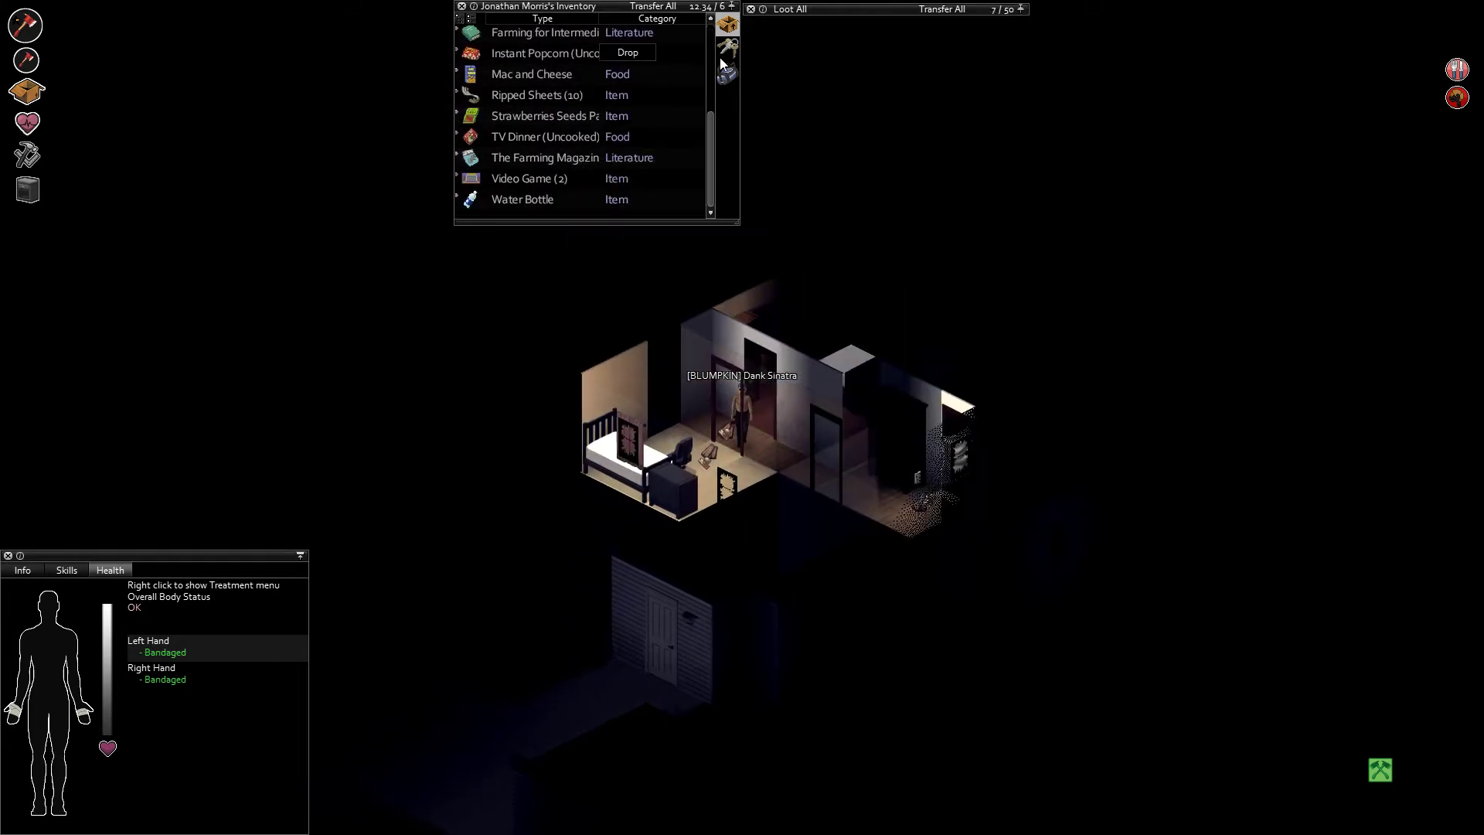
click(728, 75)
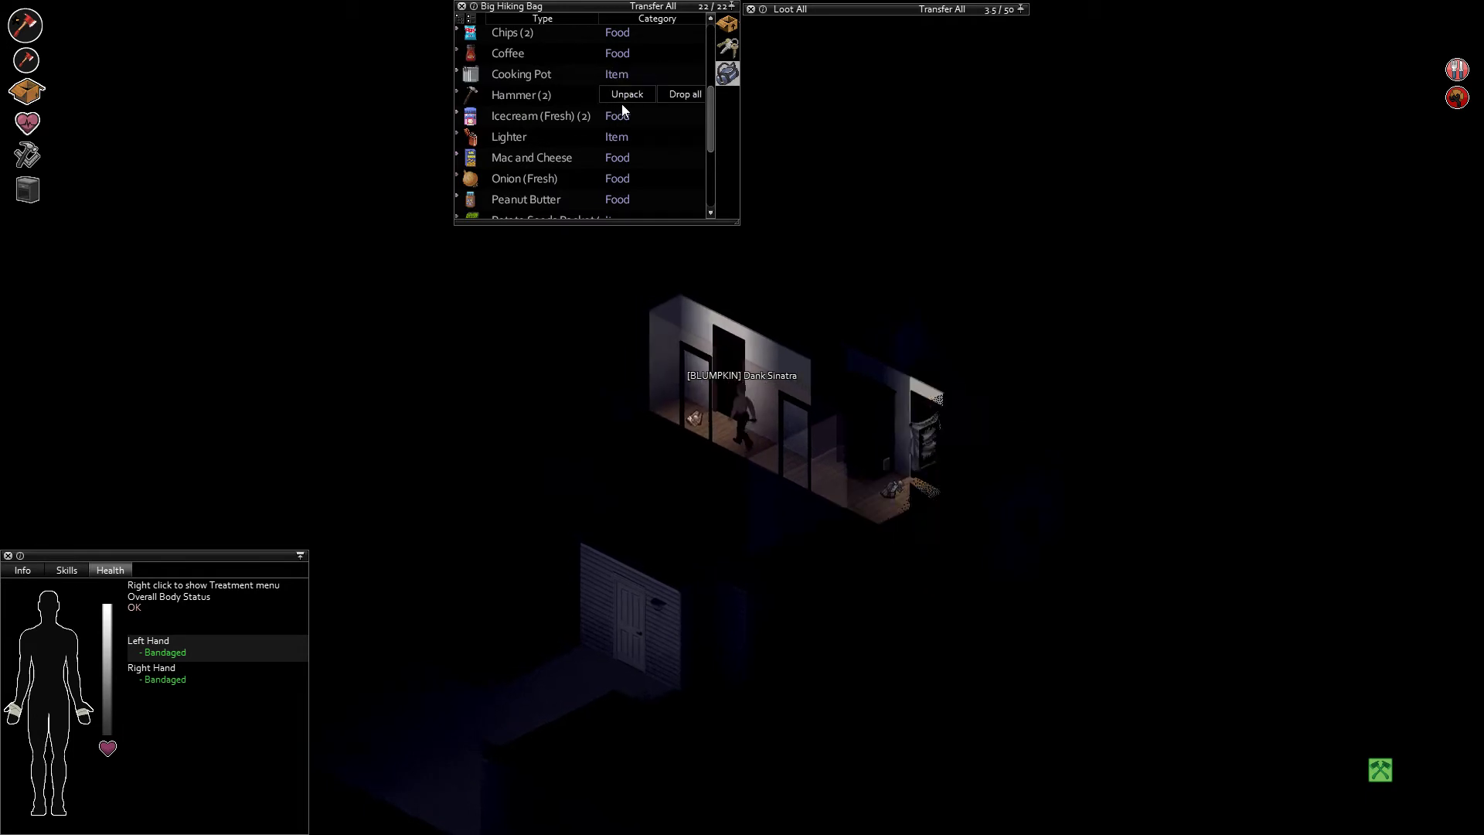
Walk through the lit bedrooms and bathroom into the dark part of the house.
key(w)
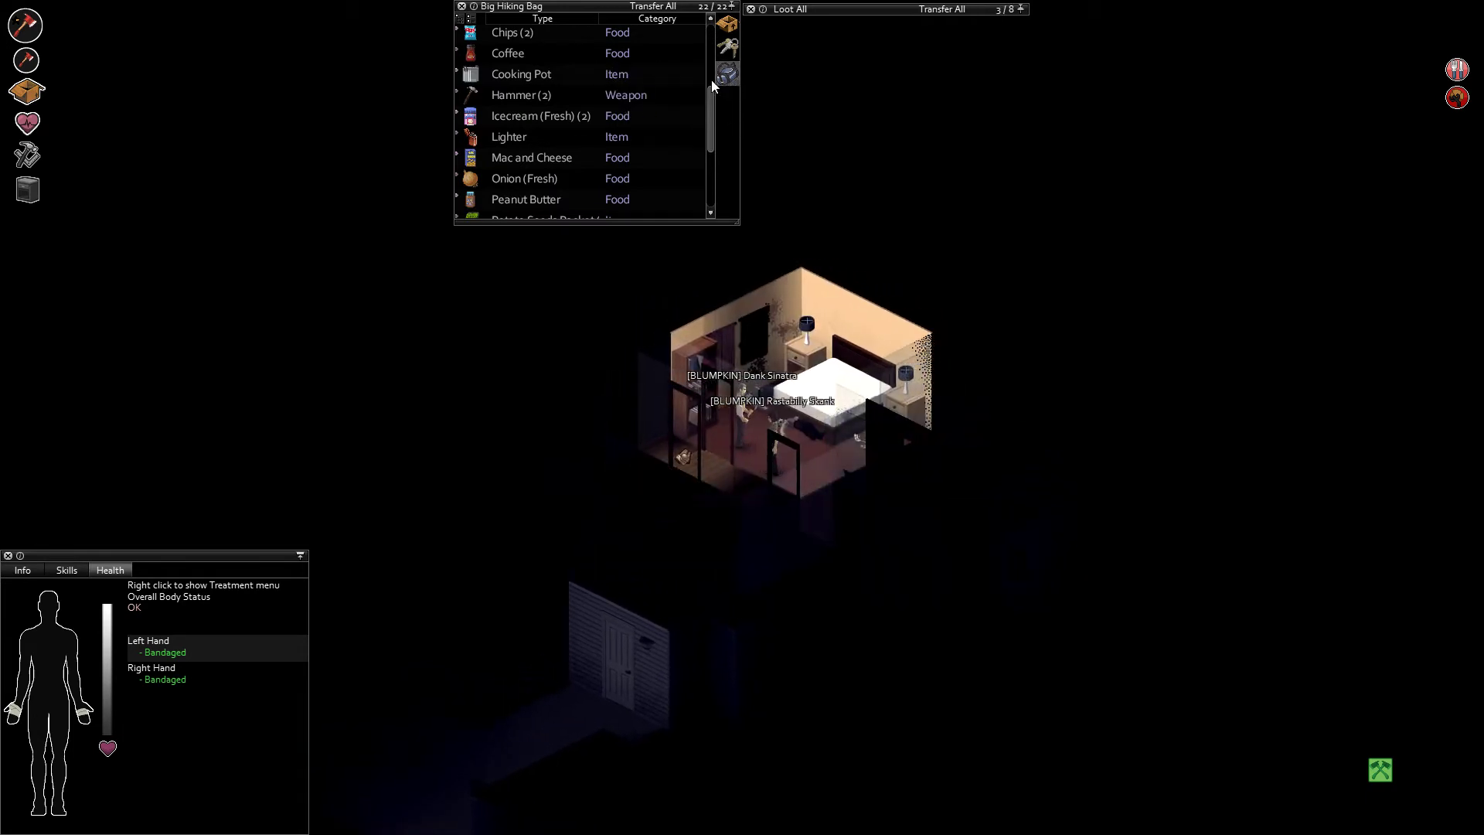
key(w)
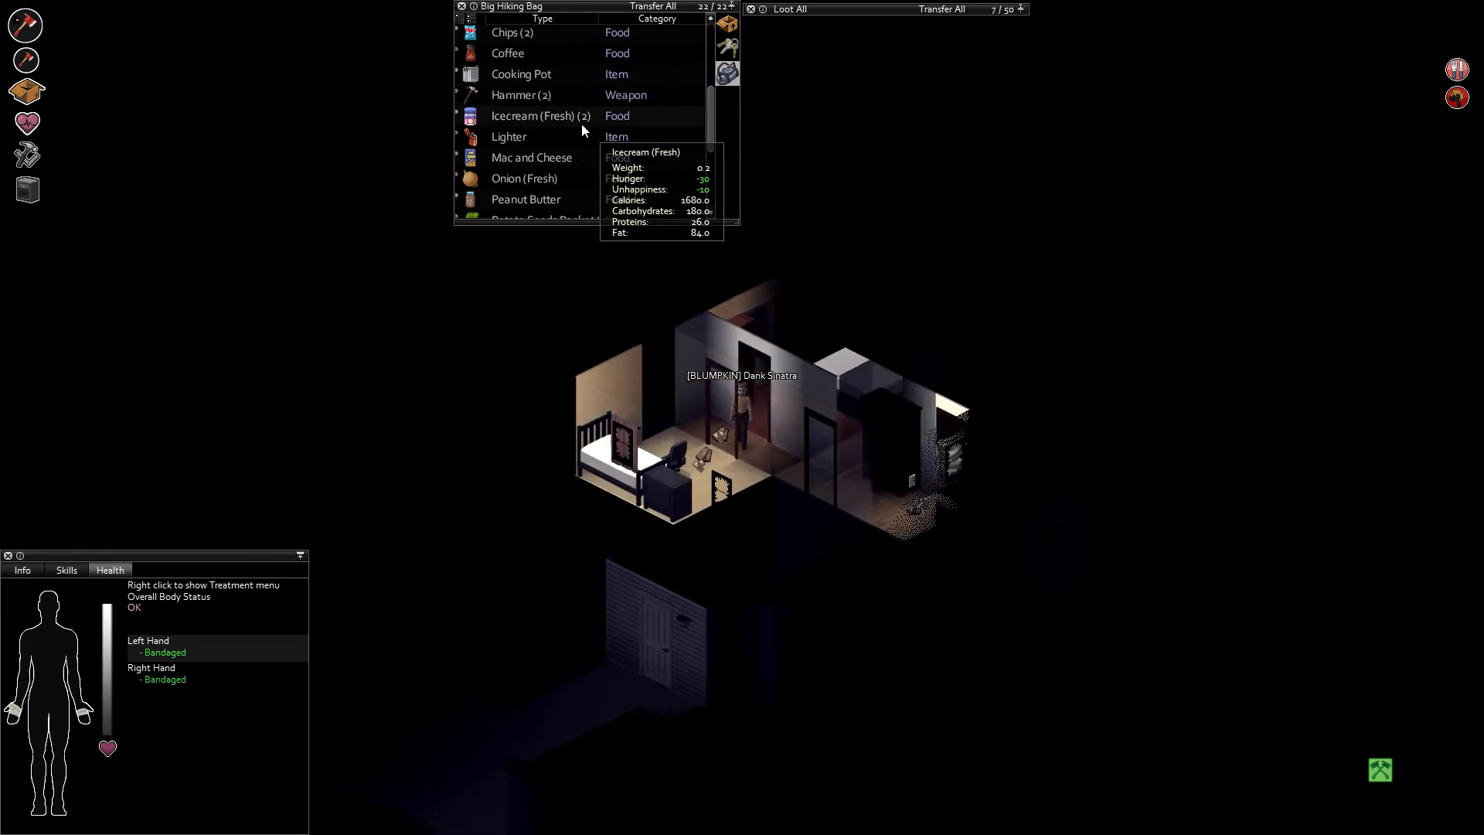
key(w)
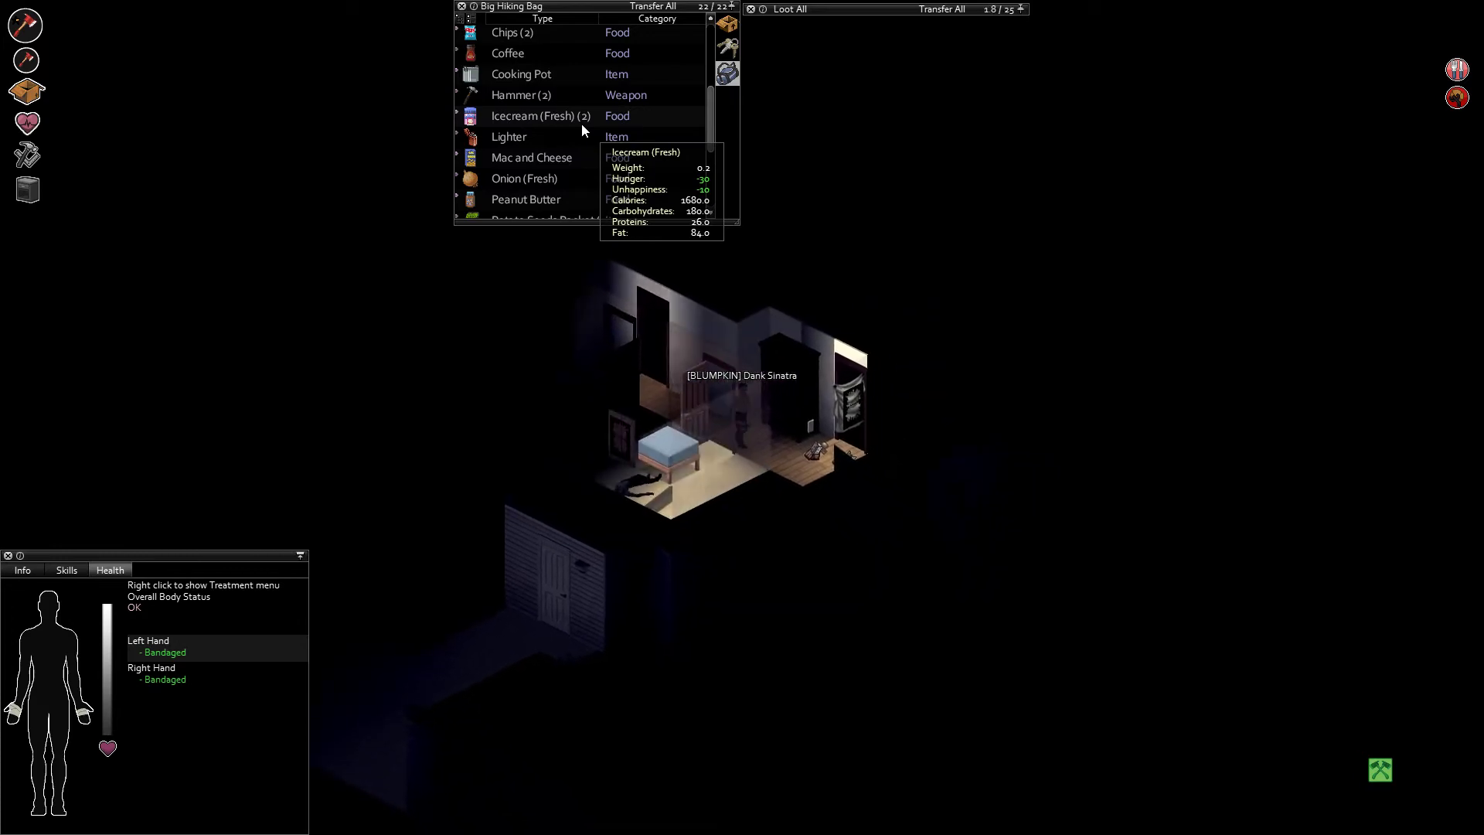
key(w)
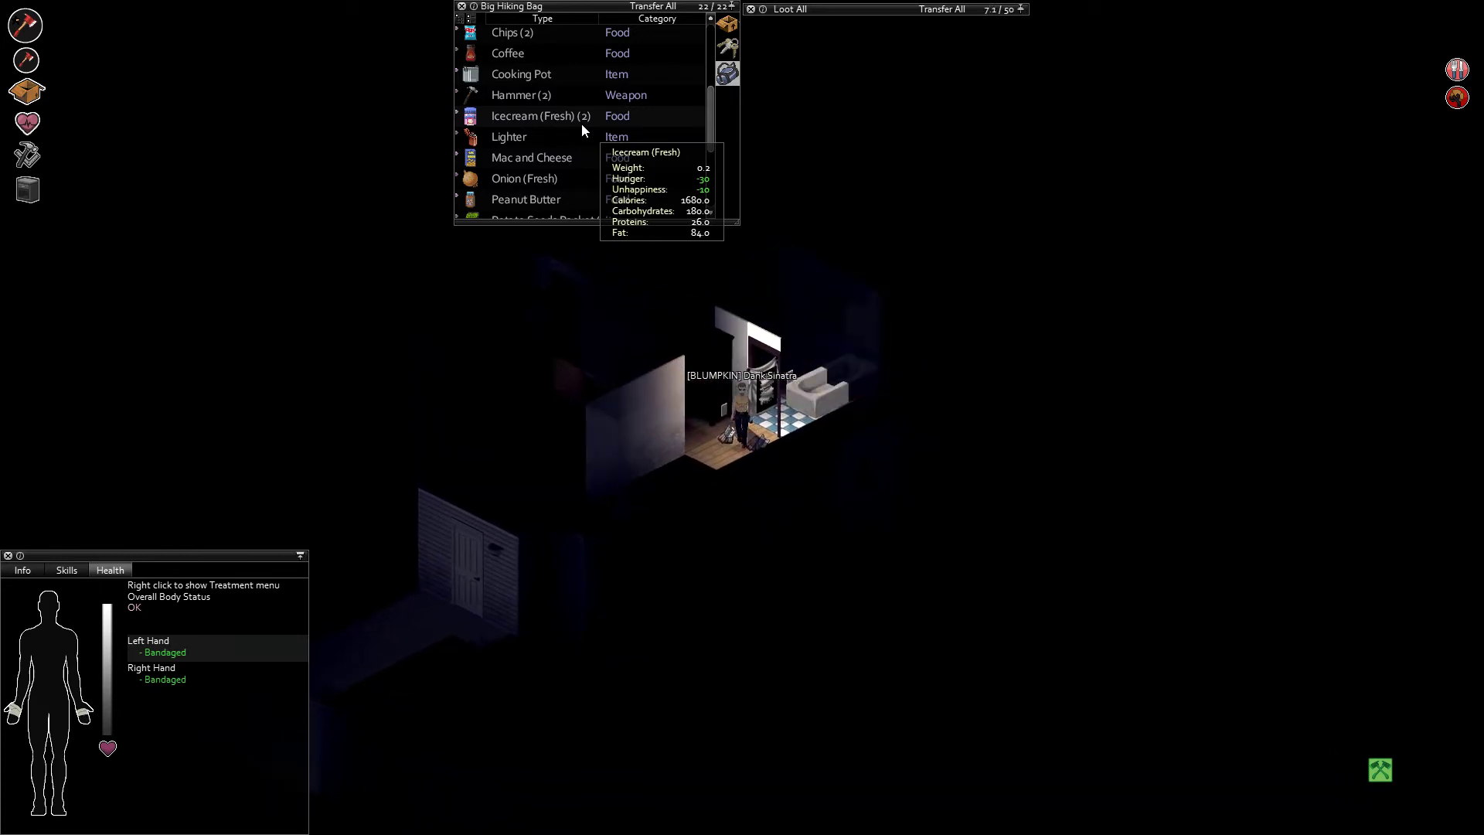
key(w)
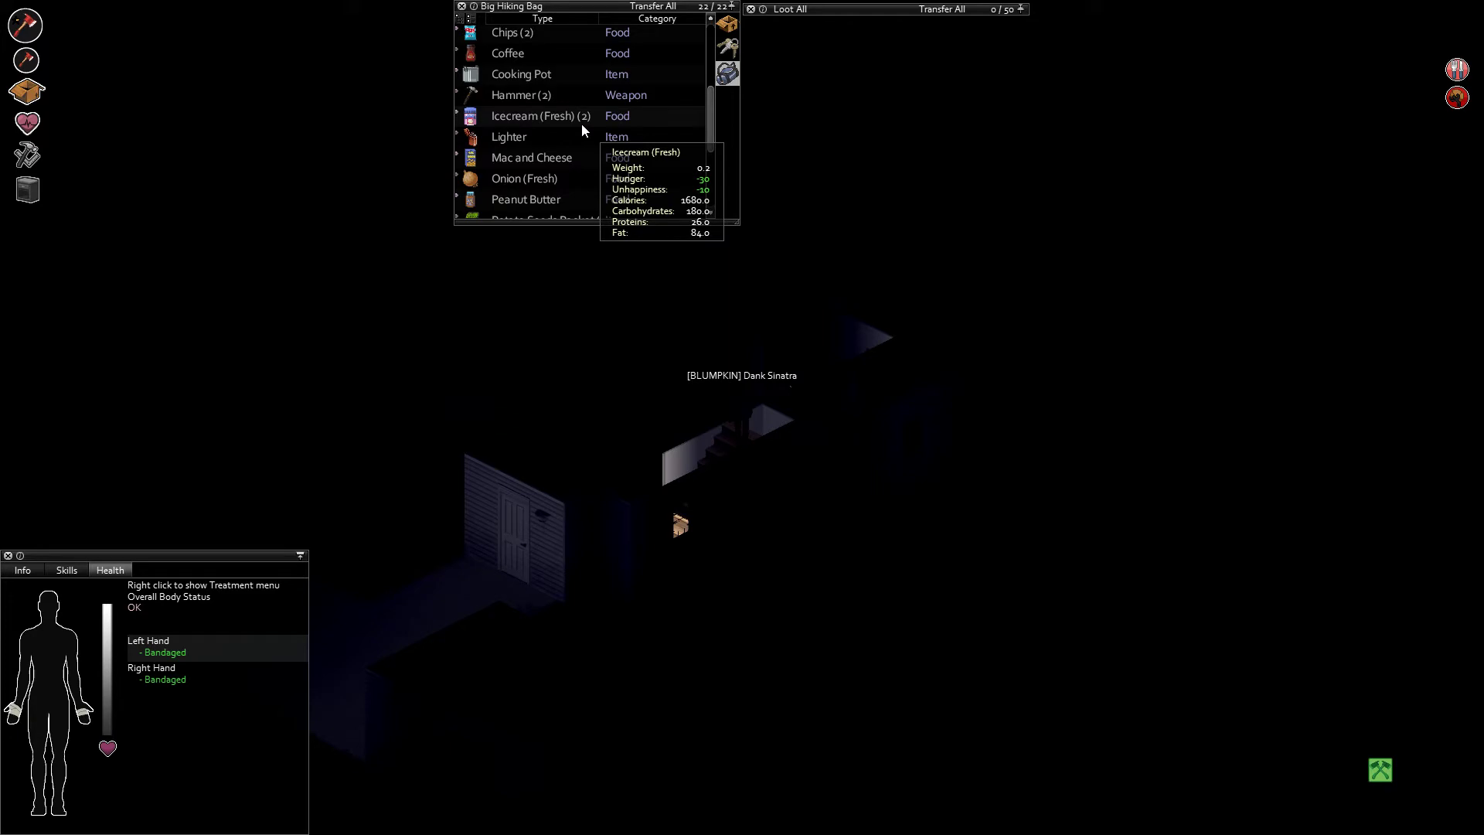
Eat the fresh onion from the hiking bag and the onion from the main inventory.
right_click(550, 184)
mouse_move(578, 227)
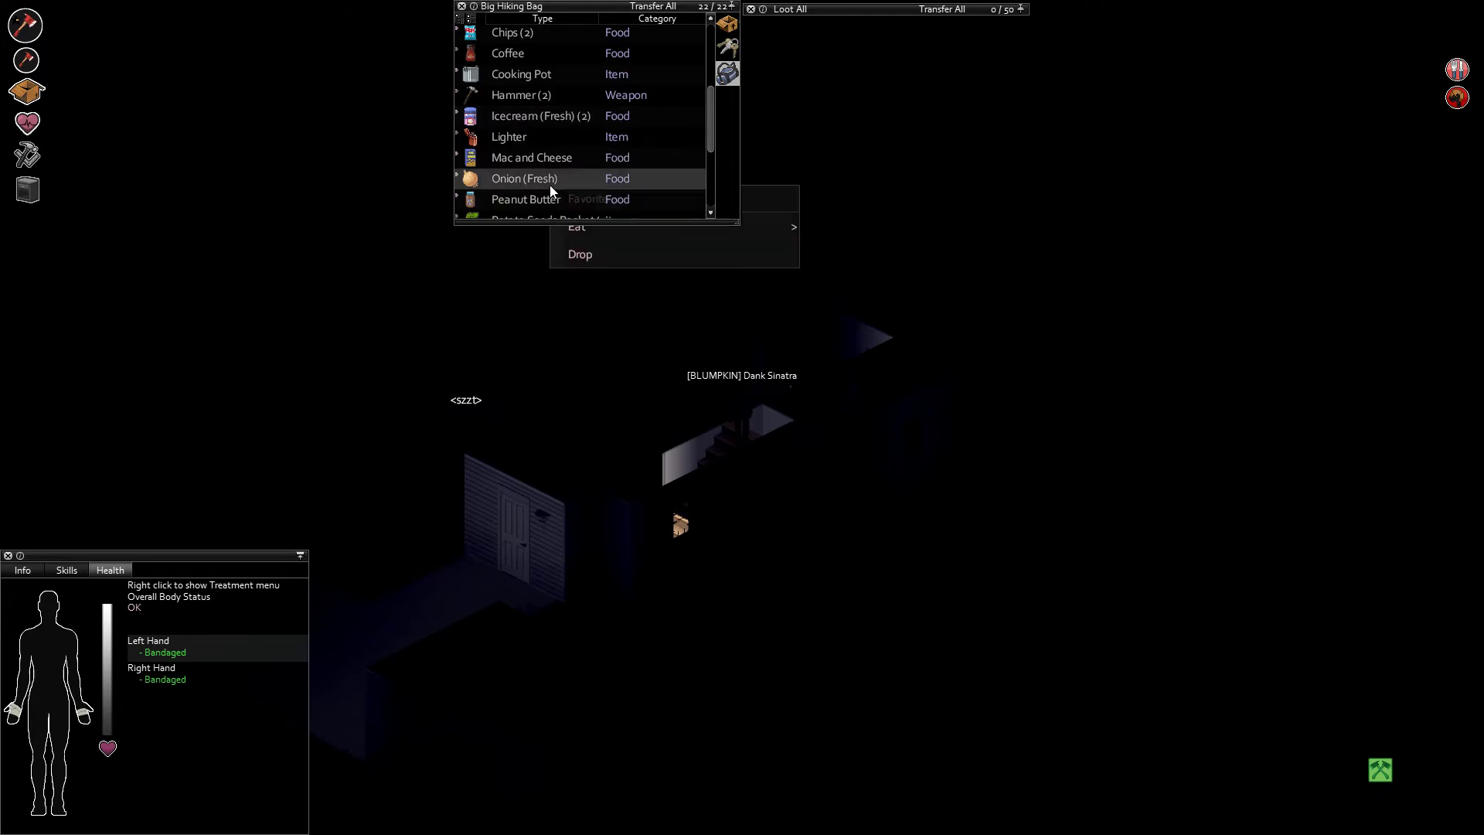
click(672, 257)
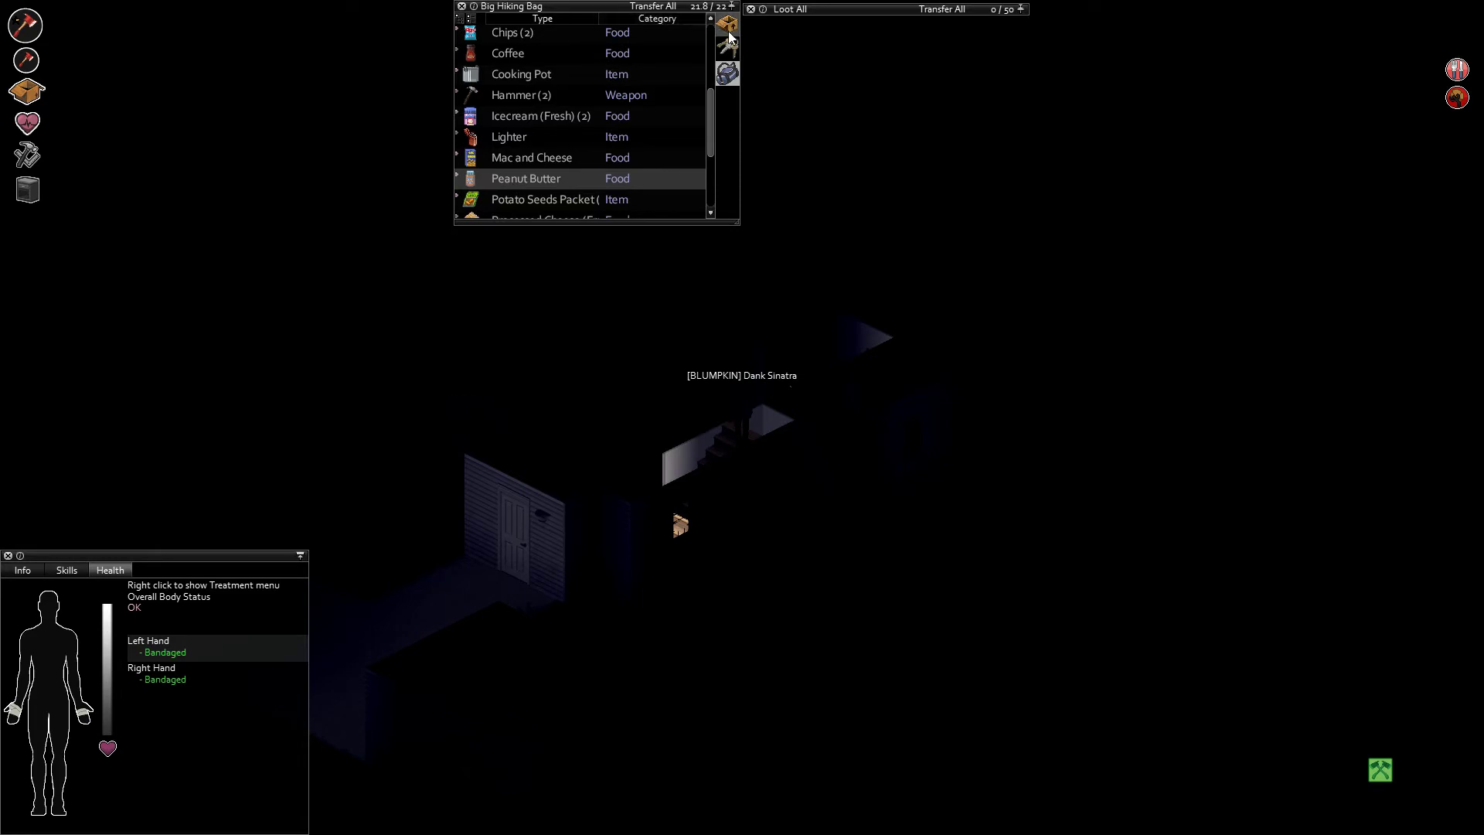
mouse_move(1457, 70)
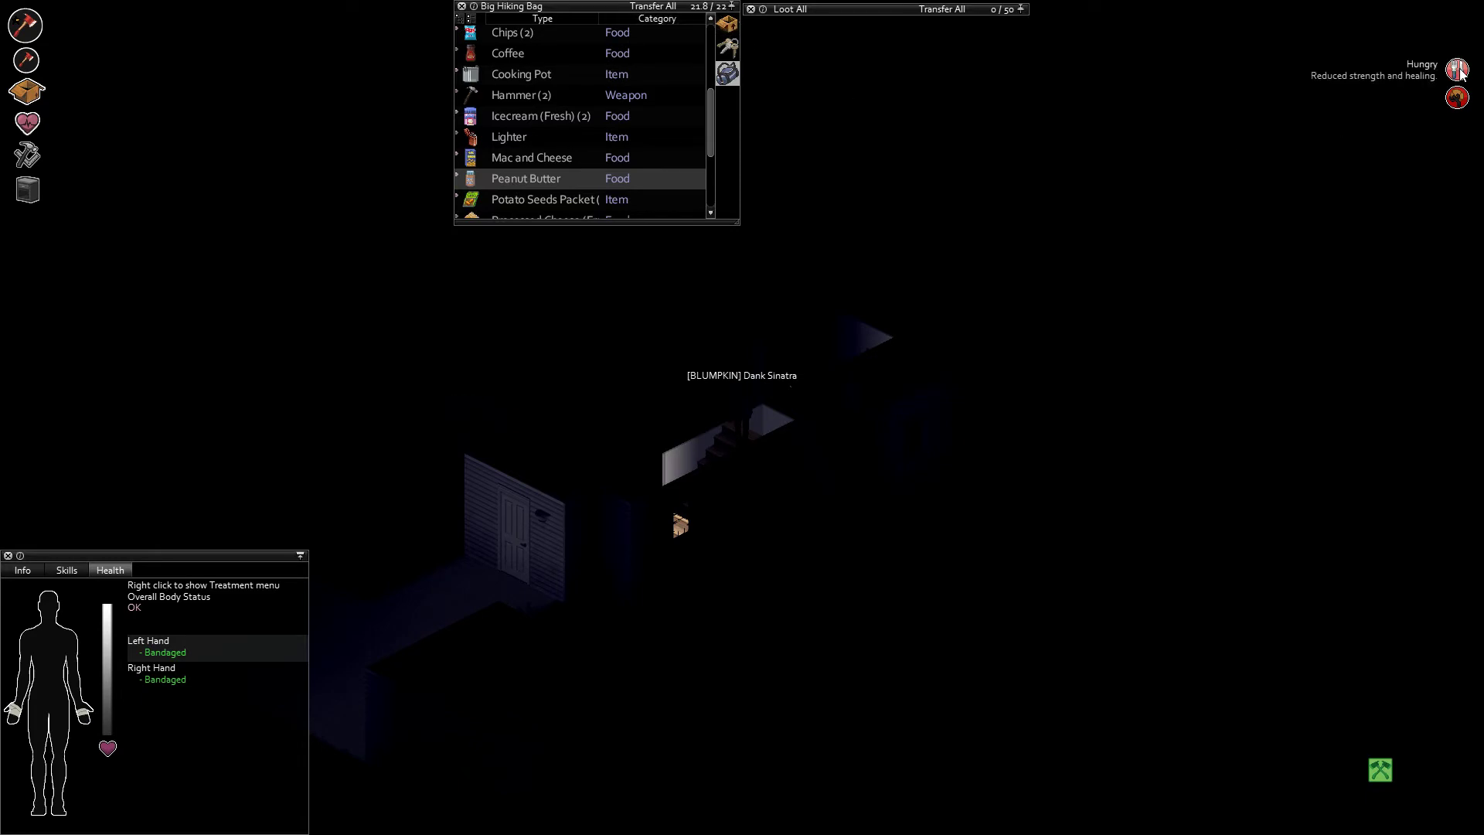
click(728, 25)
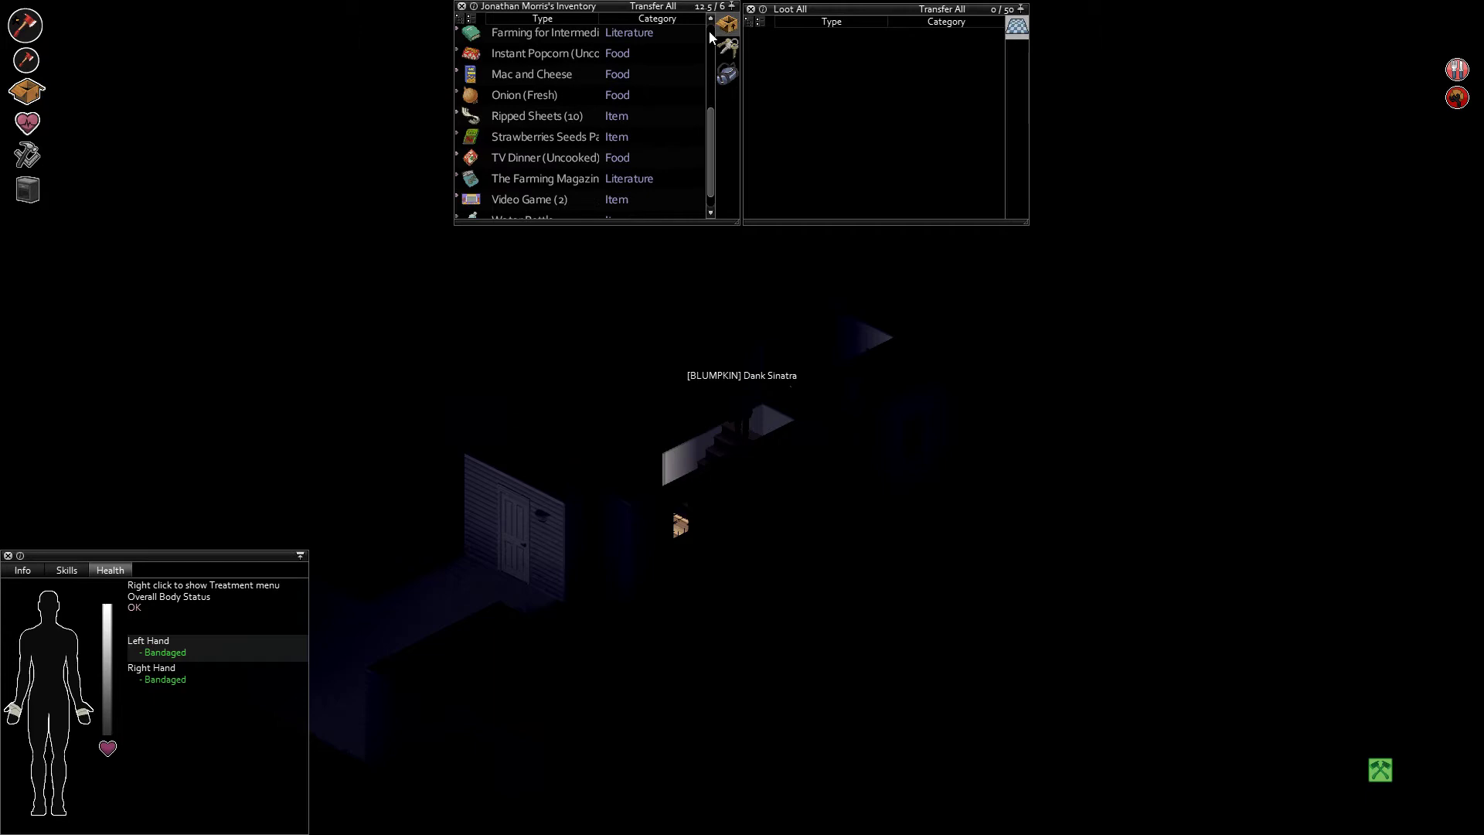
right_click(540, 96)
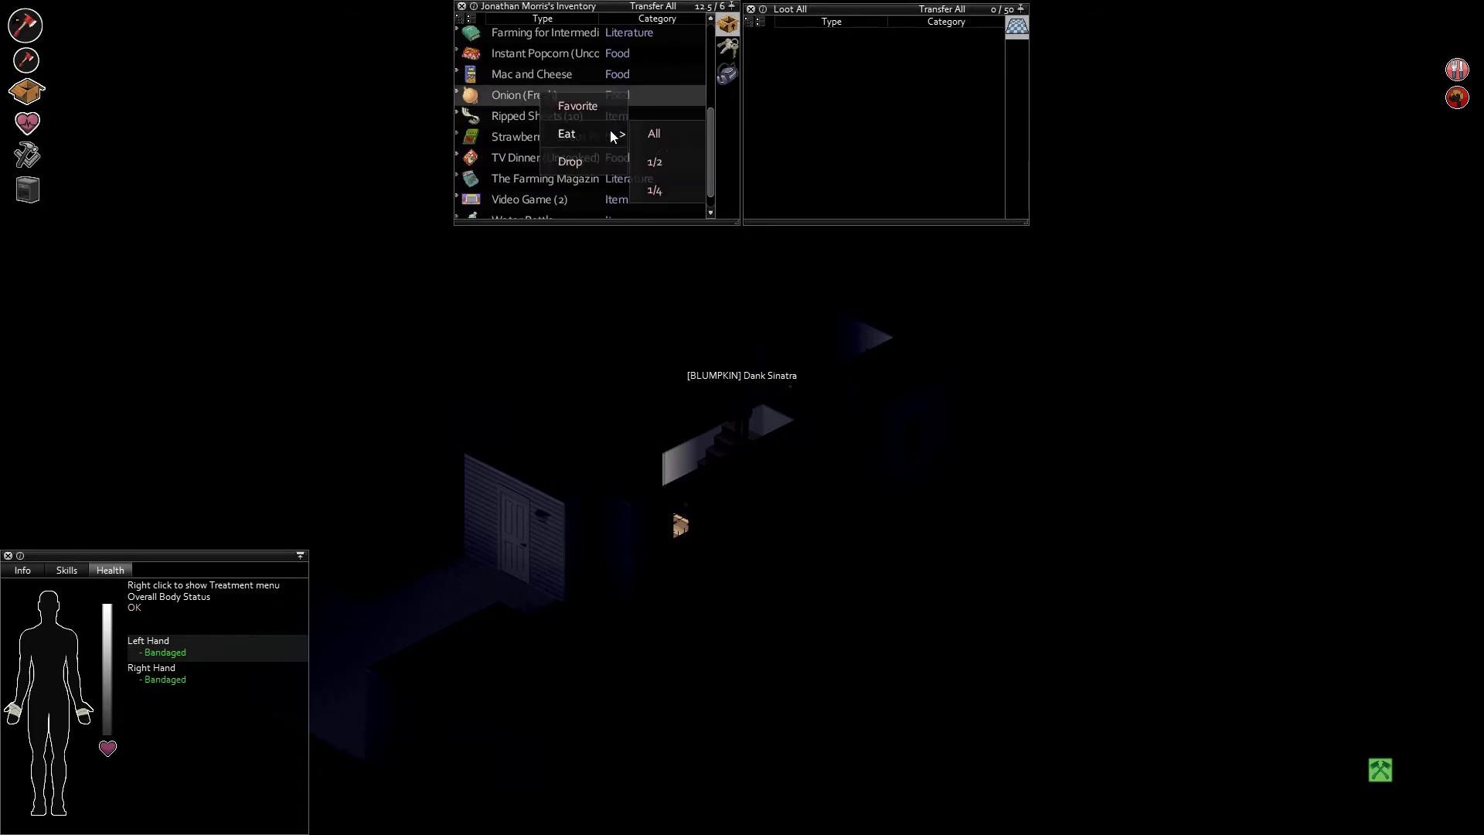
click(664, 138)
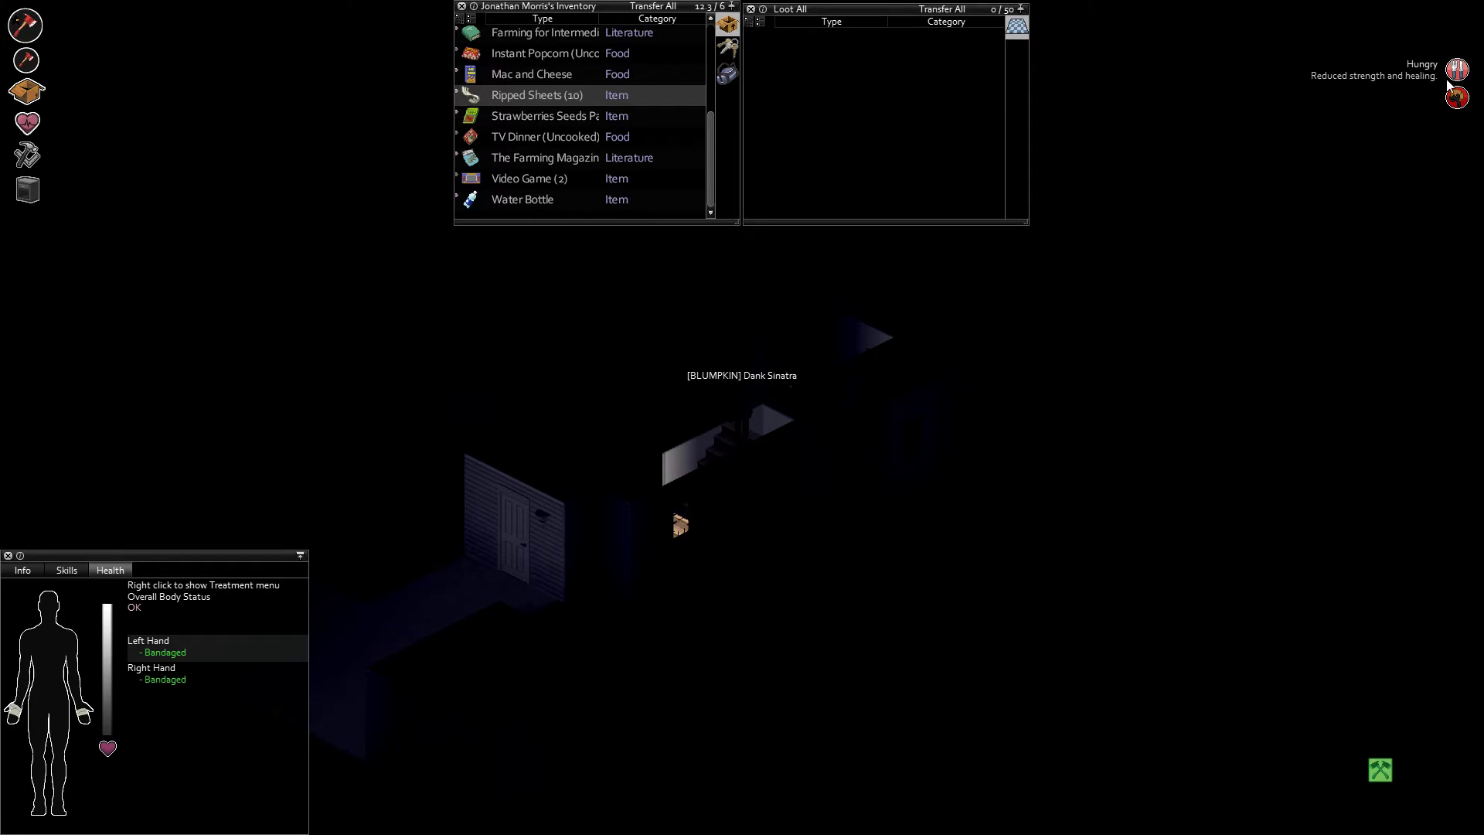
Look over item actions in the Big Hiking Bag, then head out the front door.
click(730, 74)
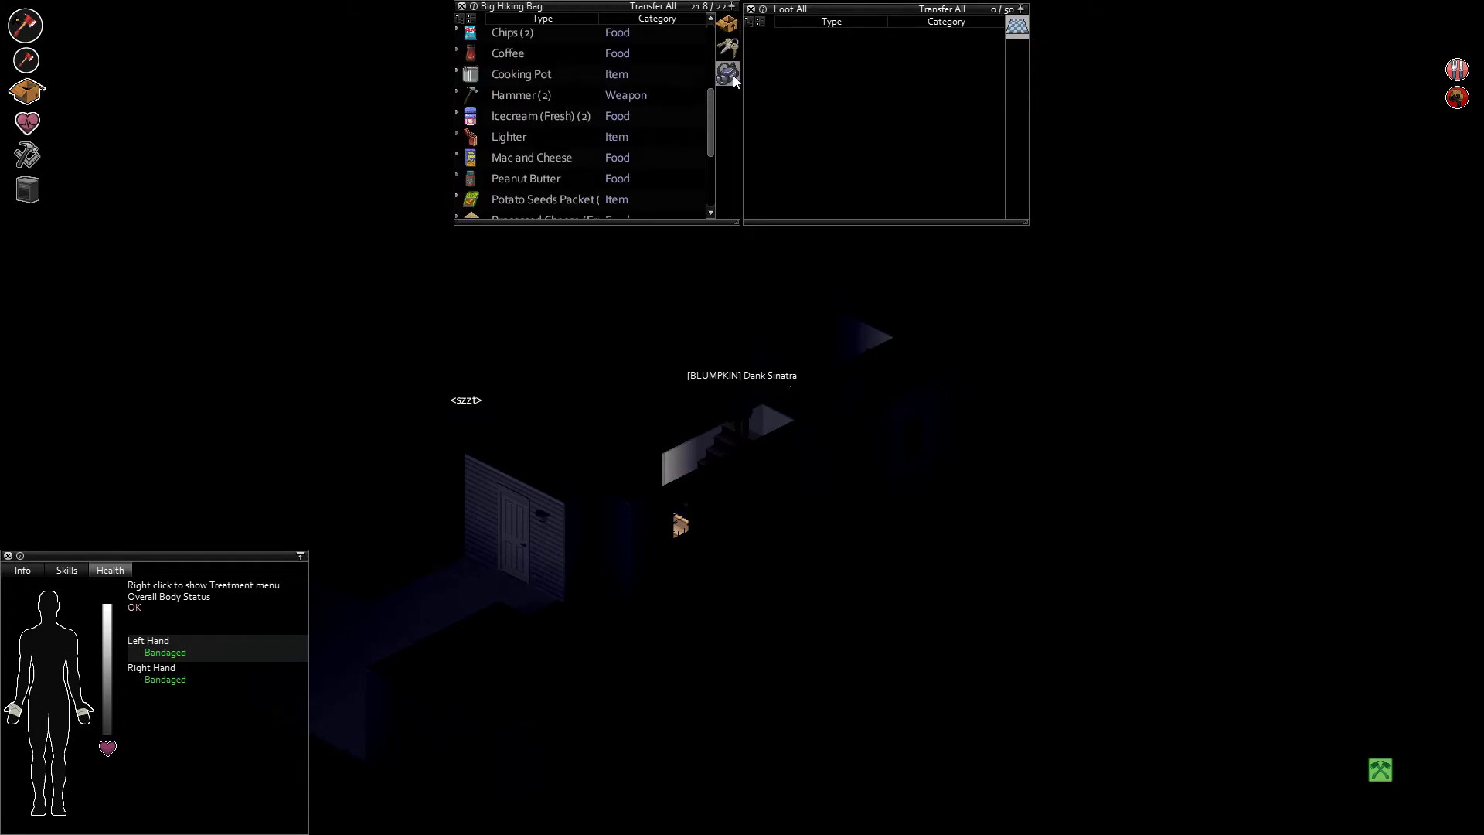
scroll(608, 95, down, 2)
right_click(608, 93)
scroll(609, 97, down, 1)
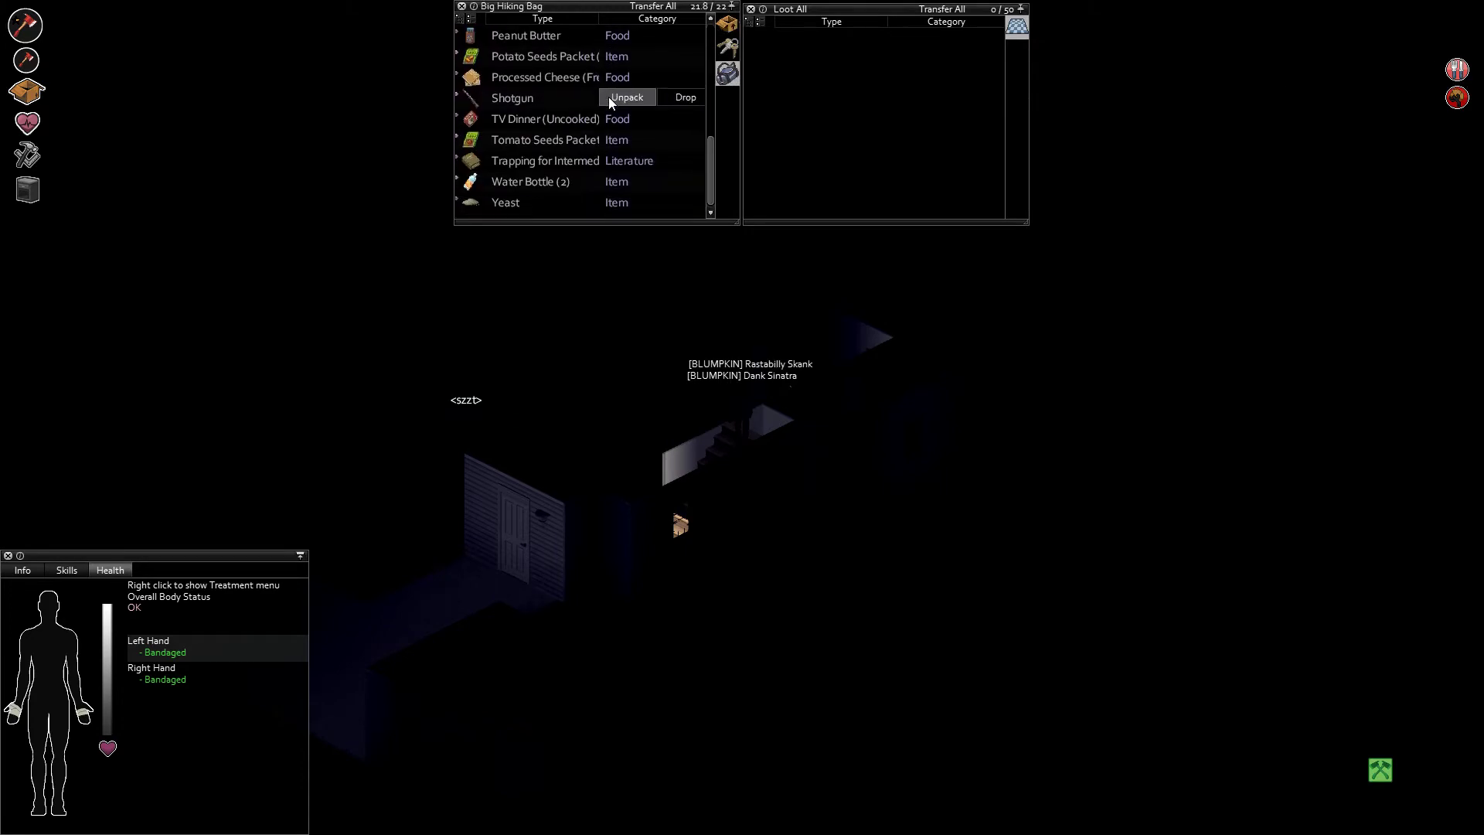
right_click(521, 73)
right_click(662, 118)
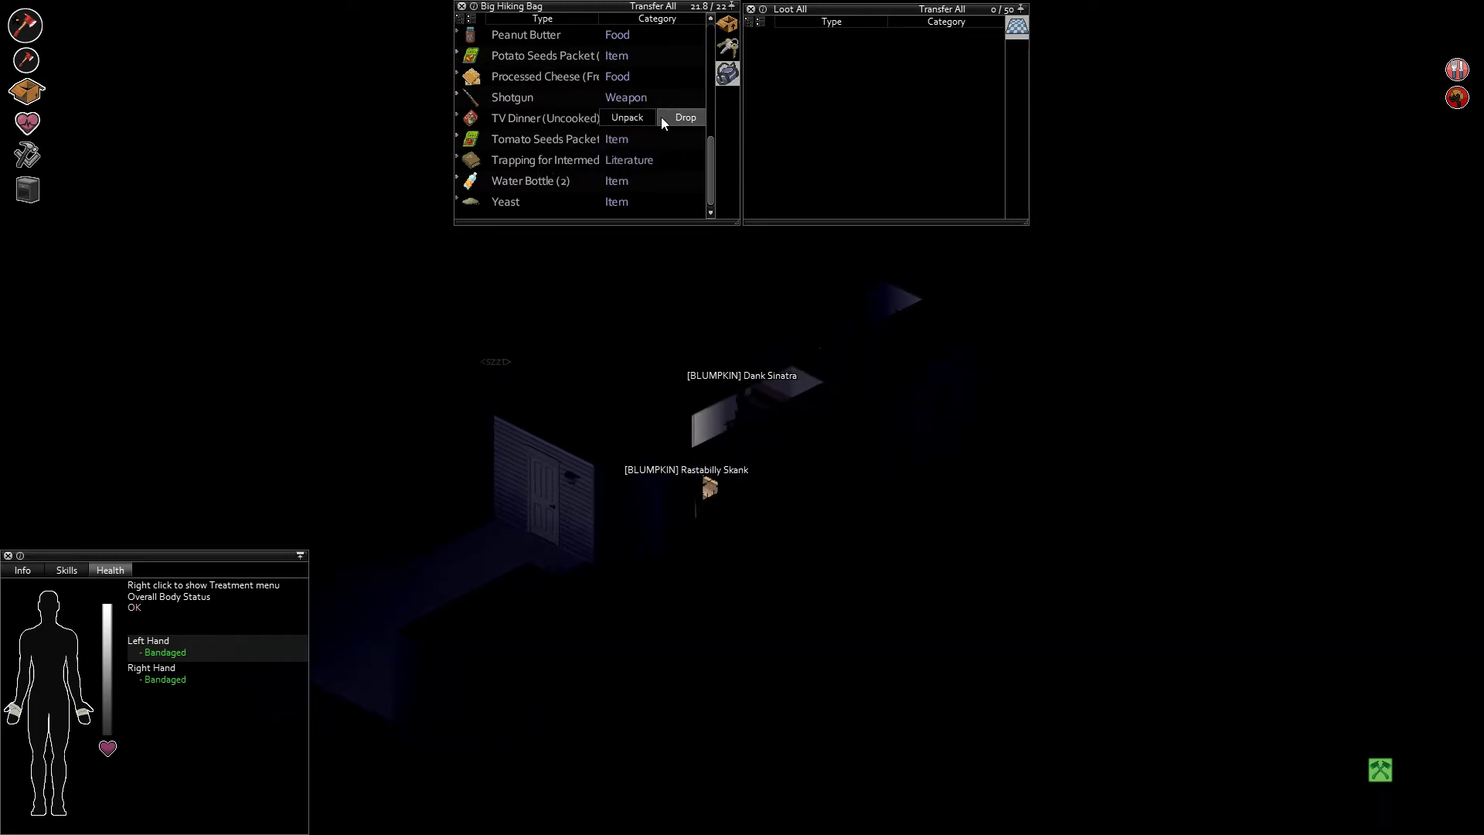
key(Escape)
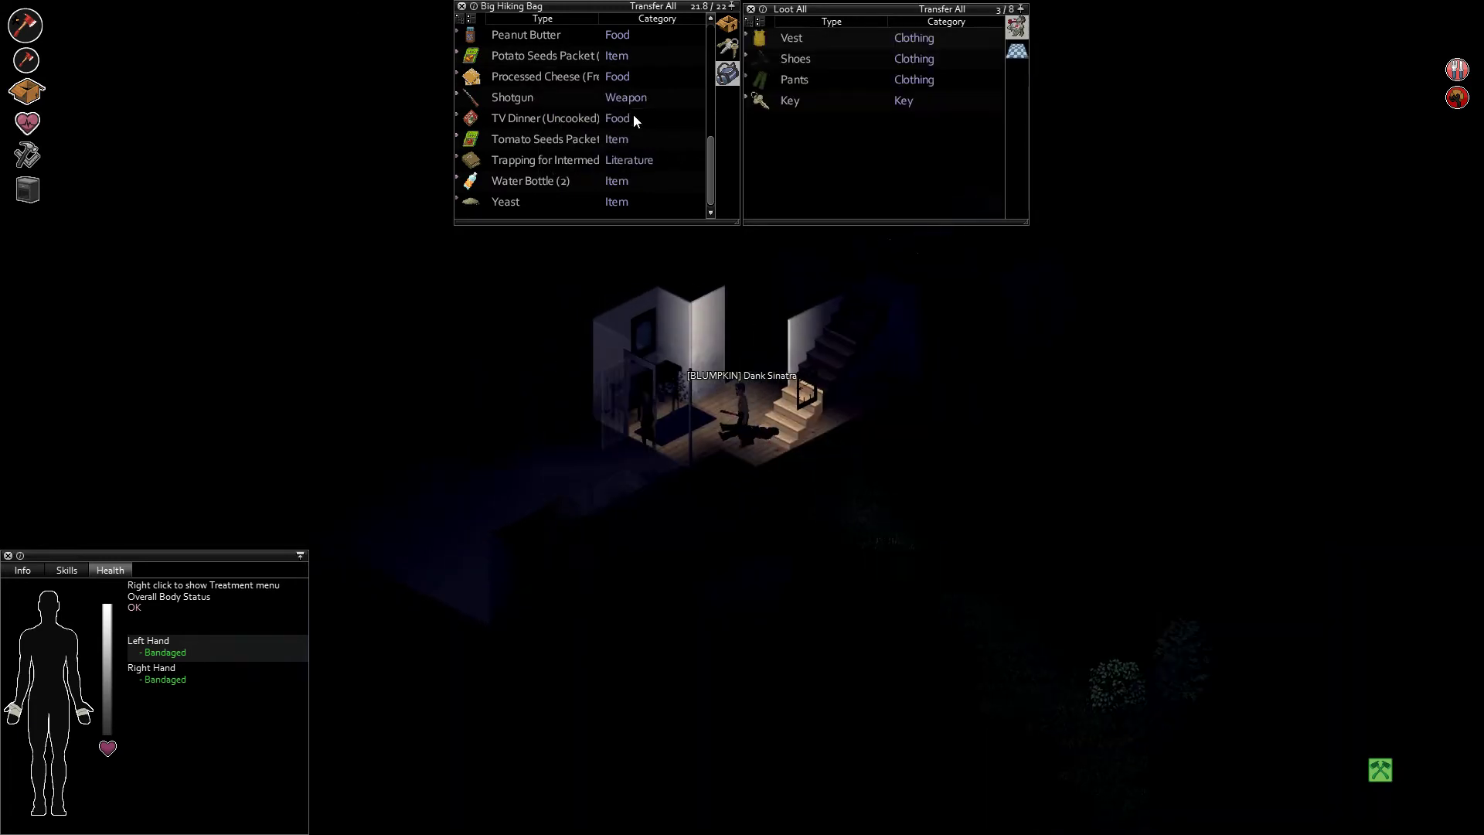
right_click(633, 115)
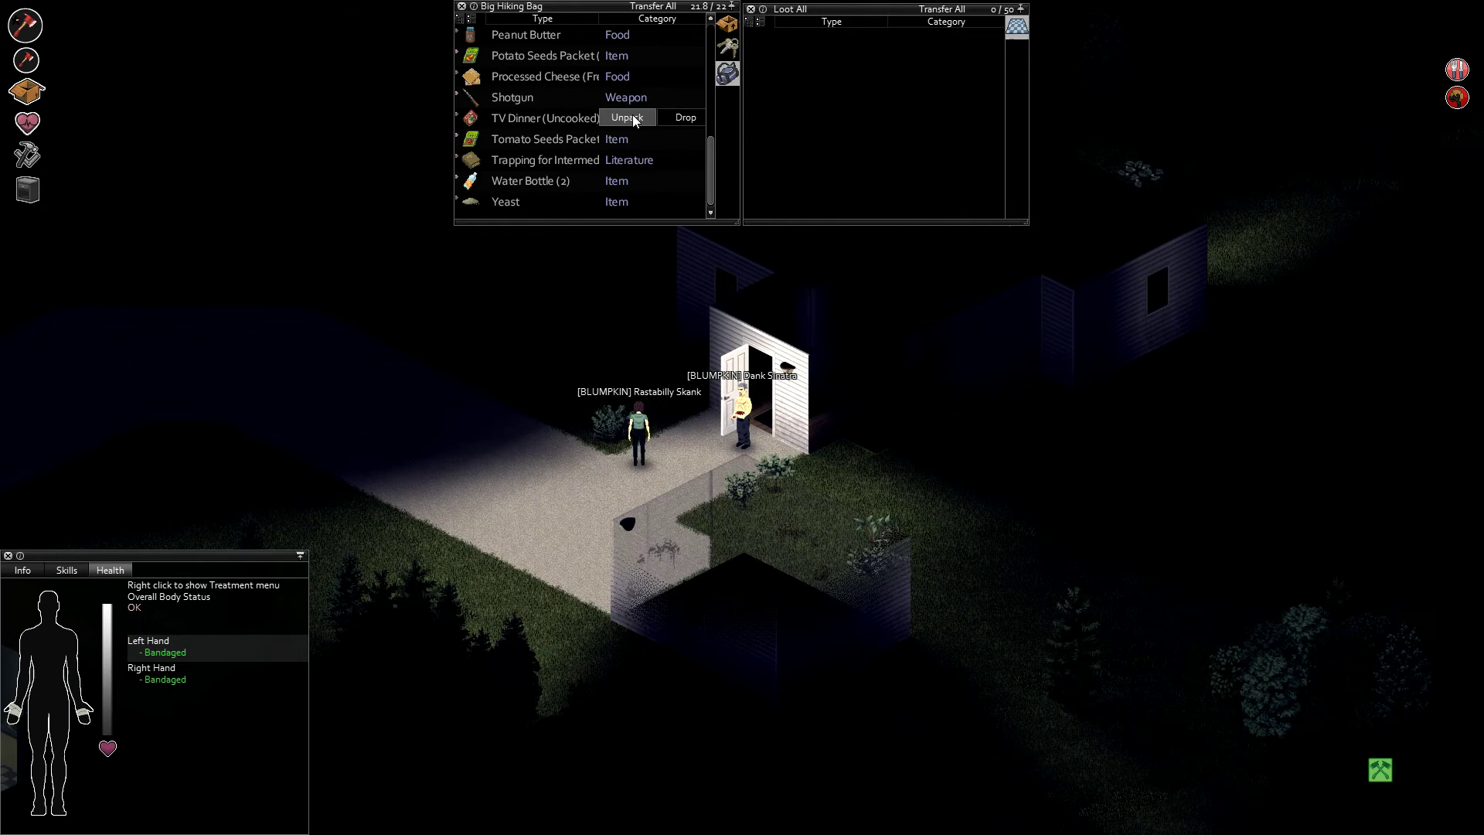
click(558, 324)
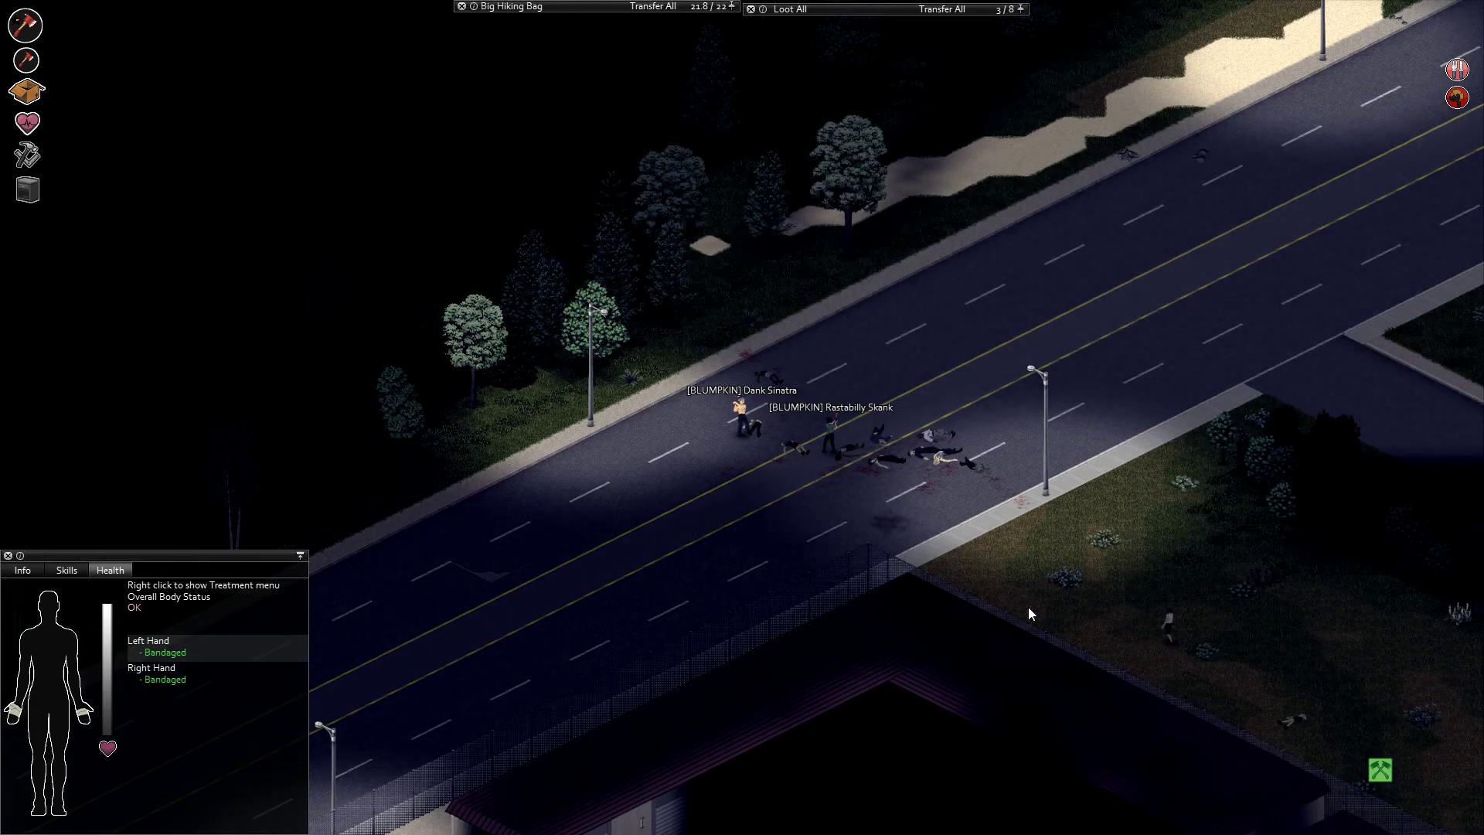
Walk northwest along the sidewalk toward the trees with the partner nearby.
key(w)
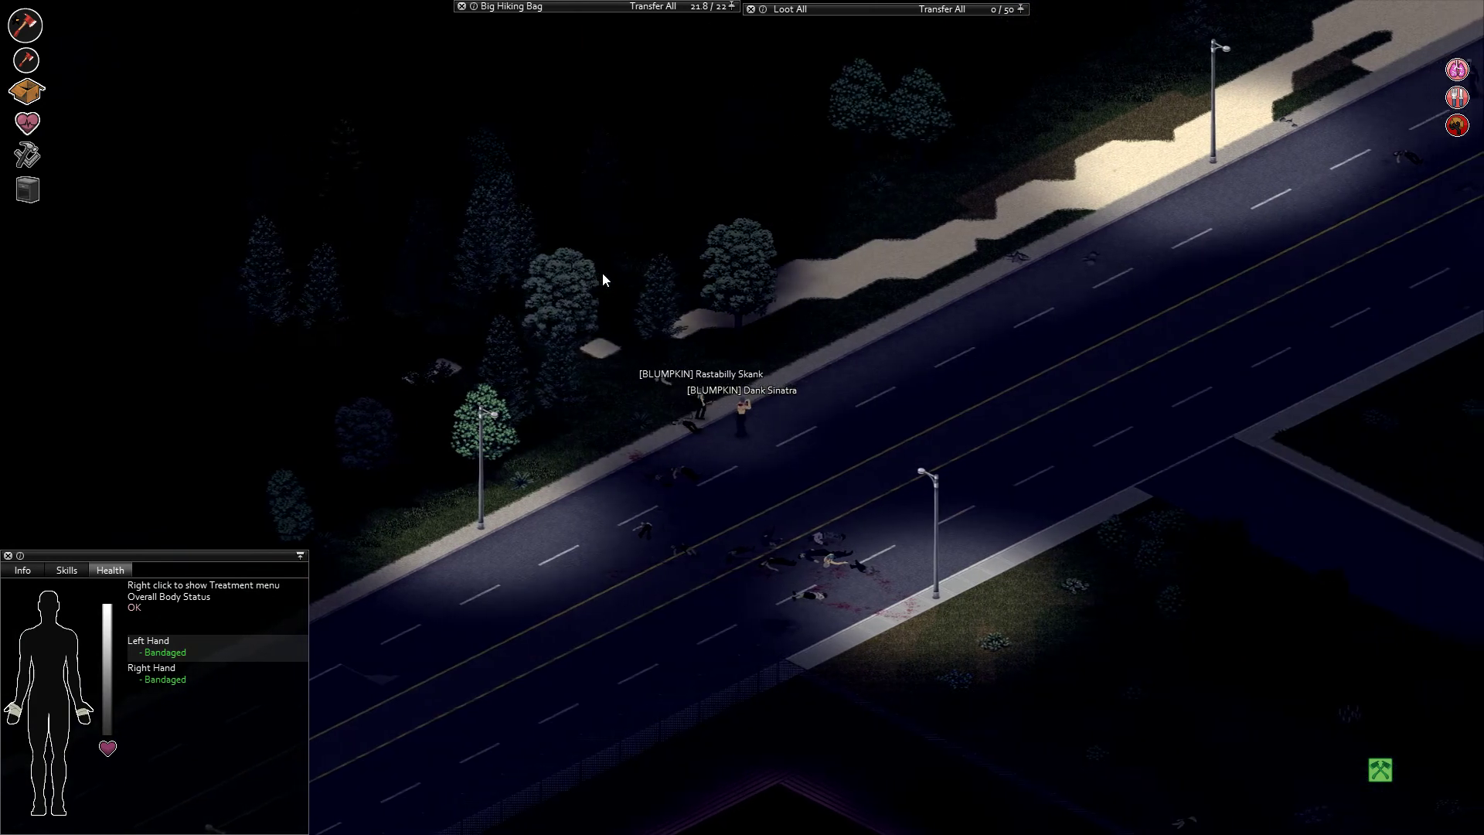
key(w)
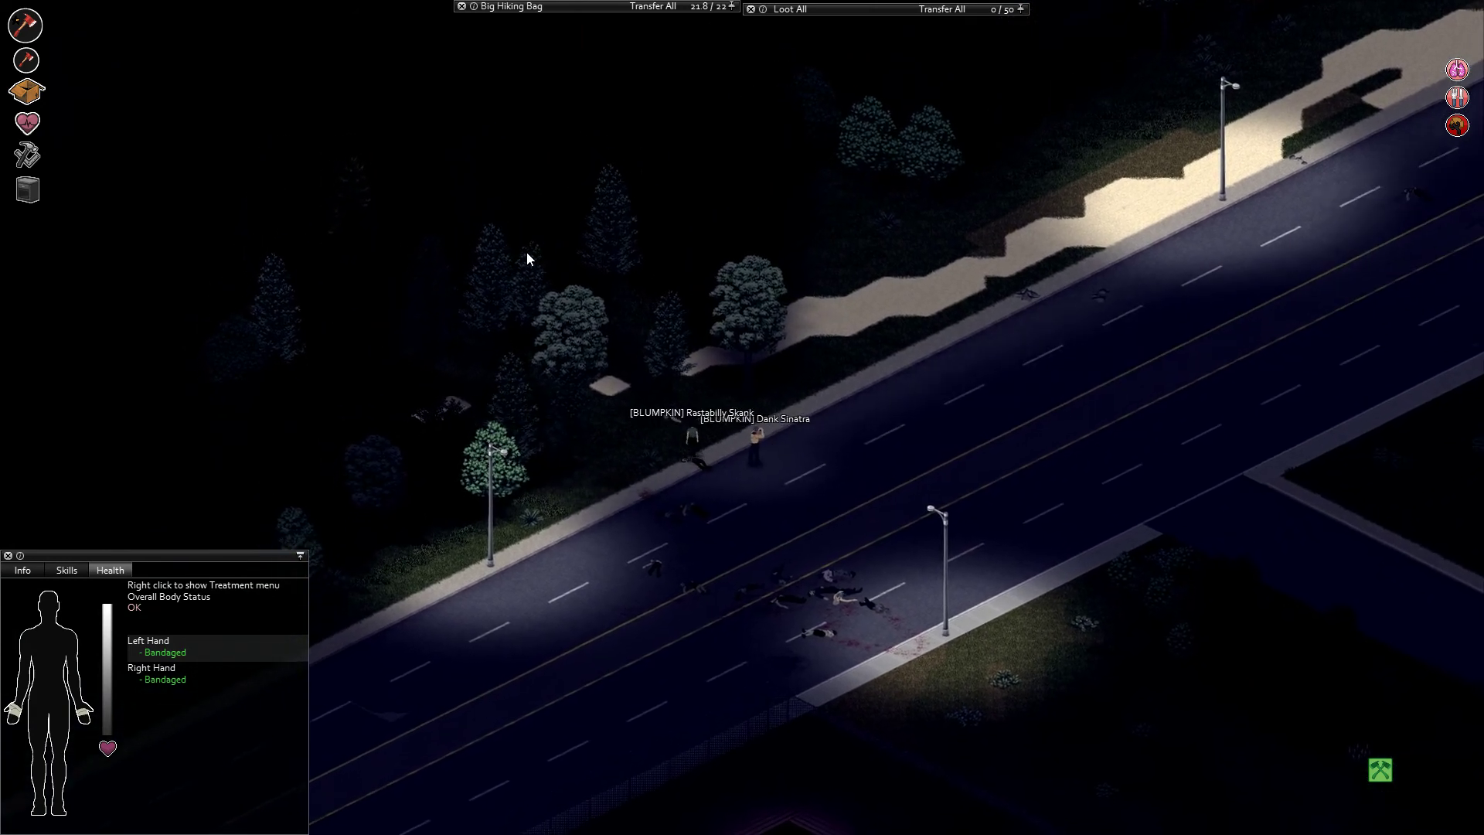
key(w)
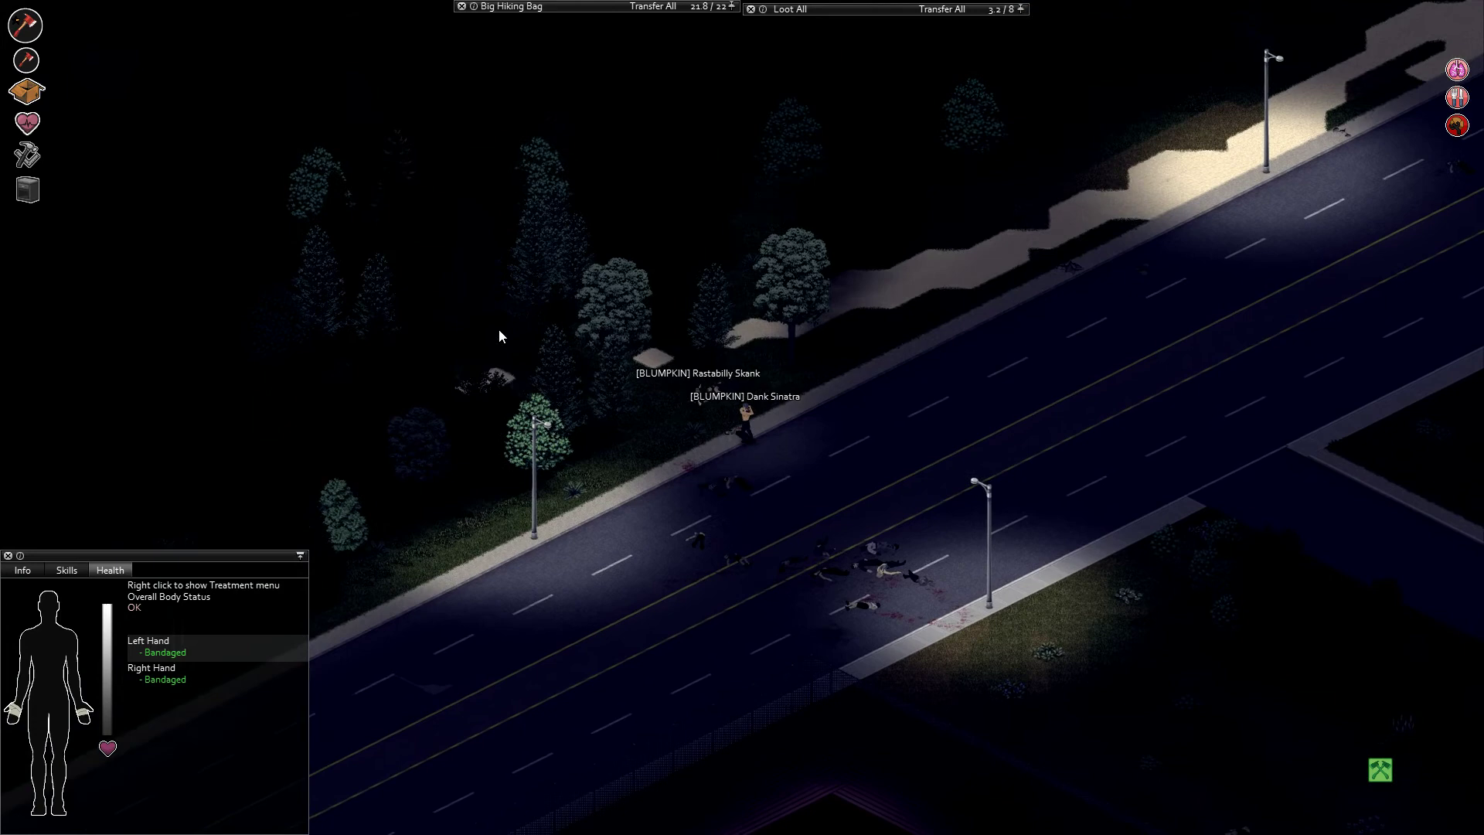
key(w)
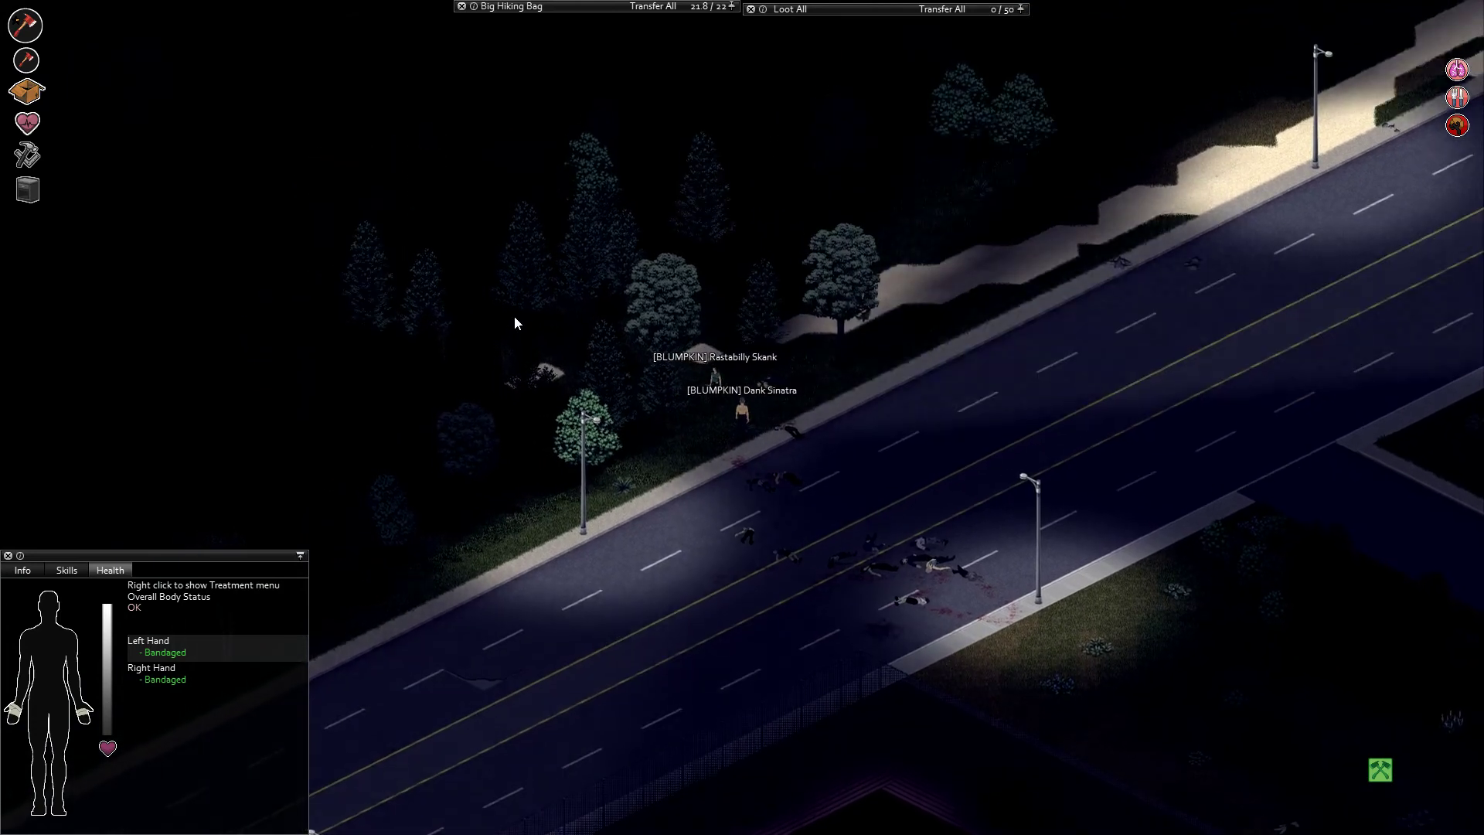
key(w)
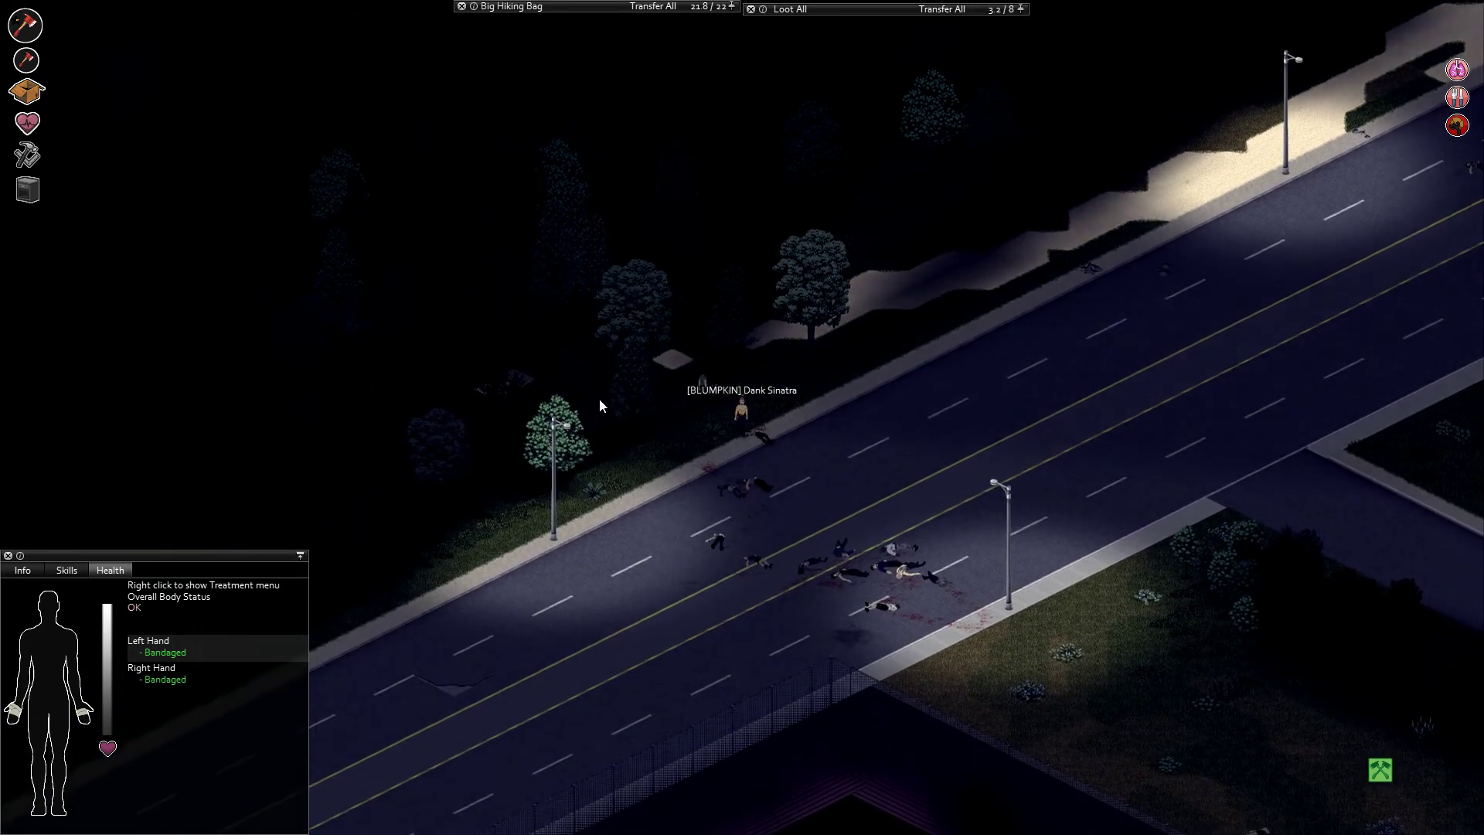
key(w)
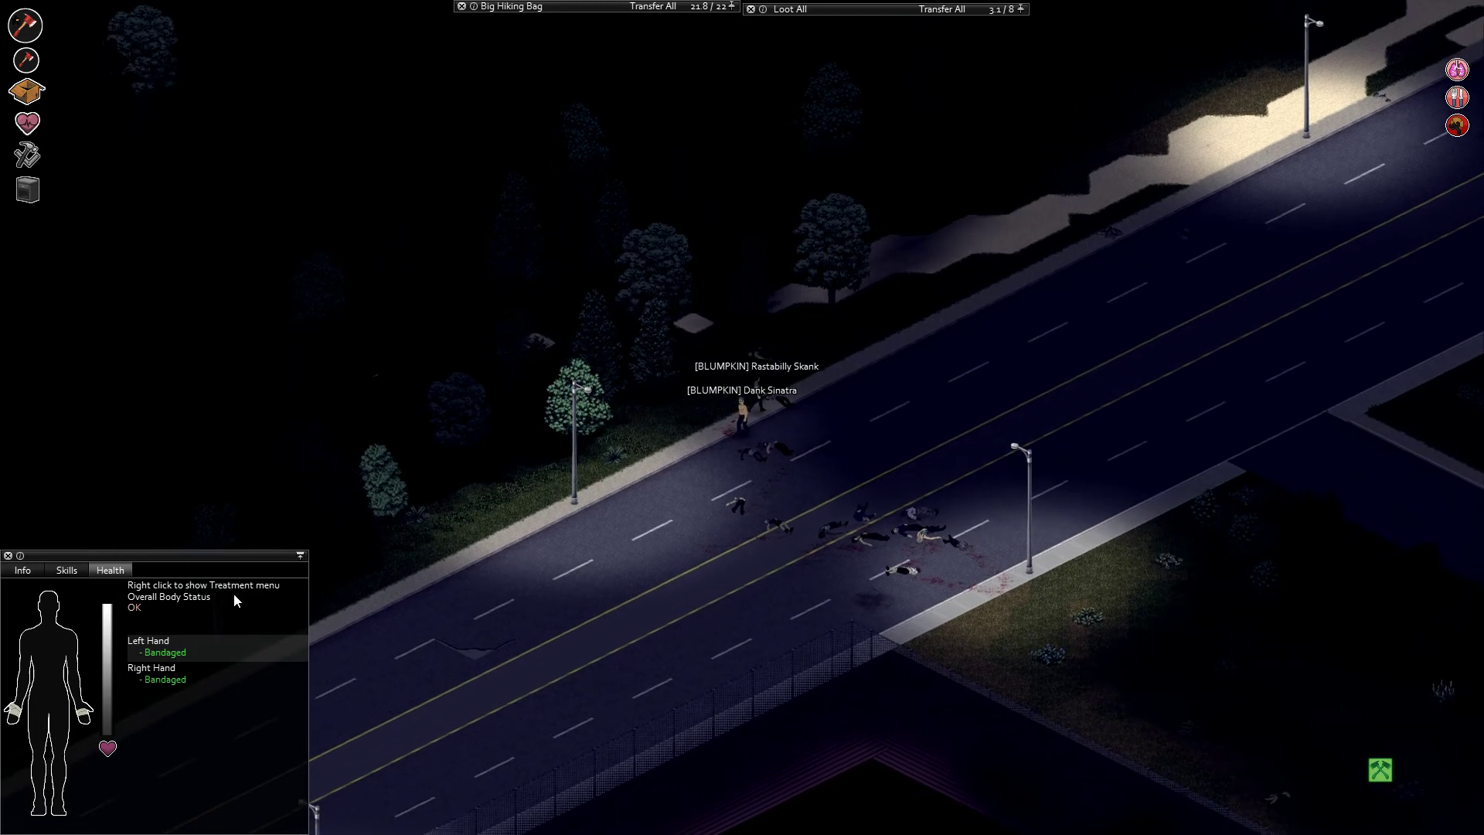
key(w)
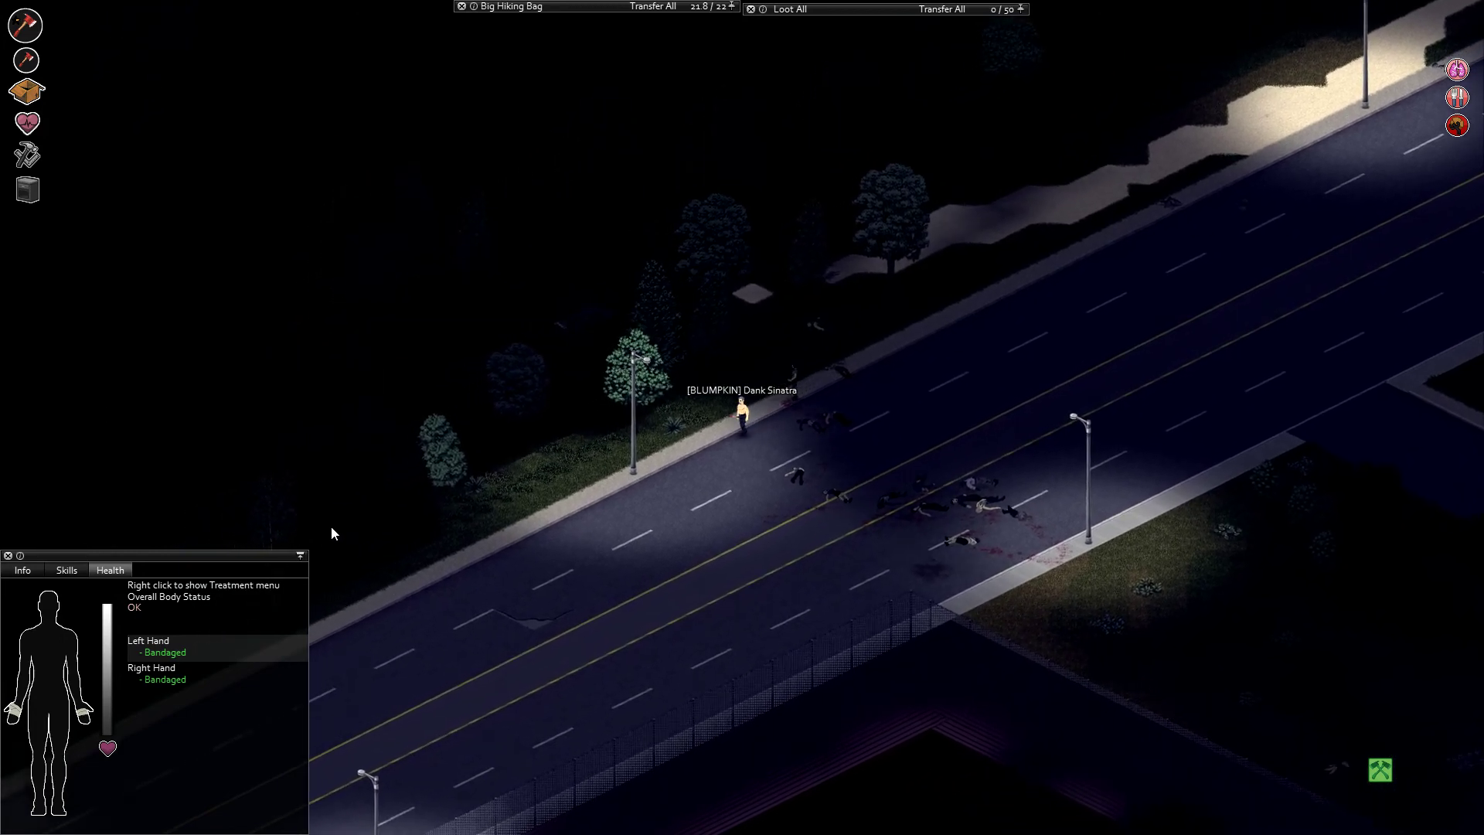
key(w)
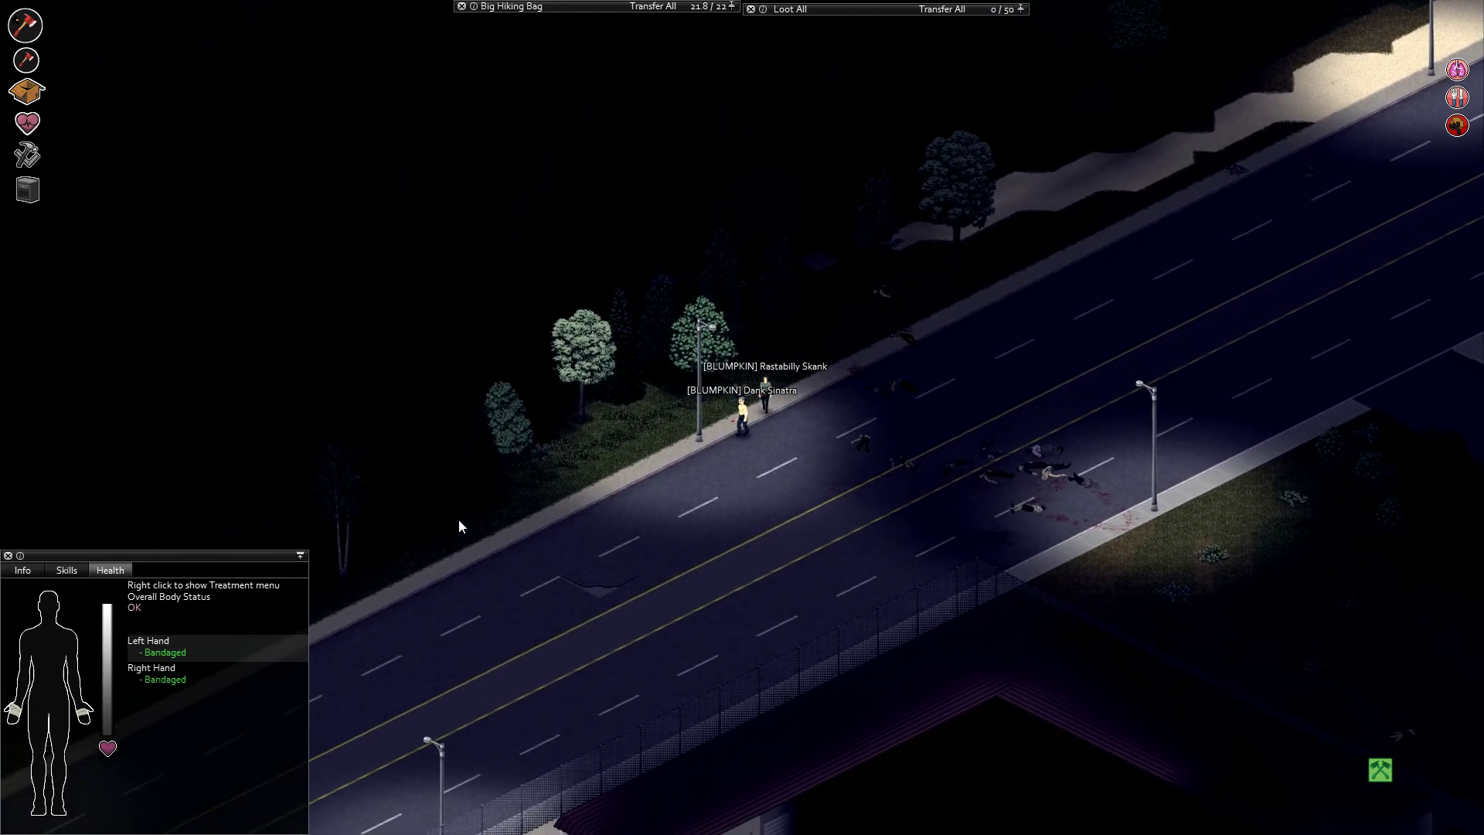
key(w)
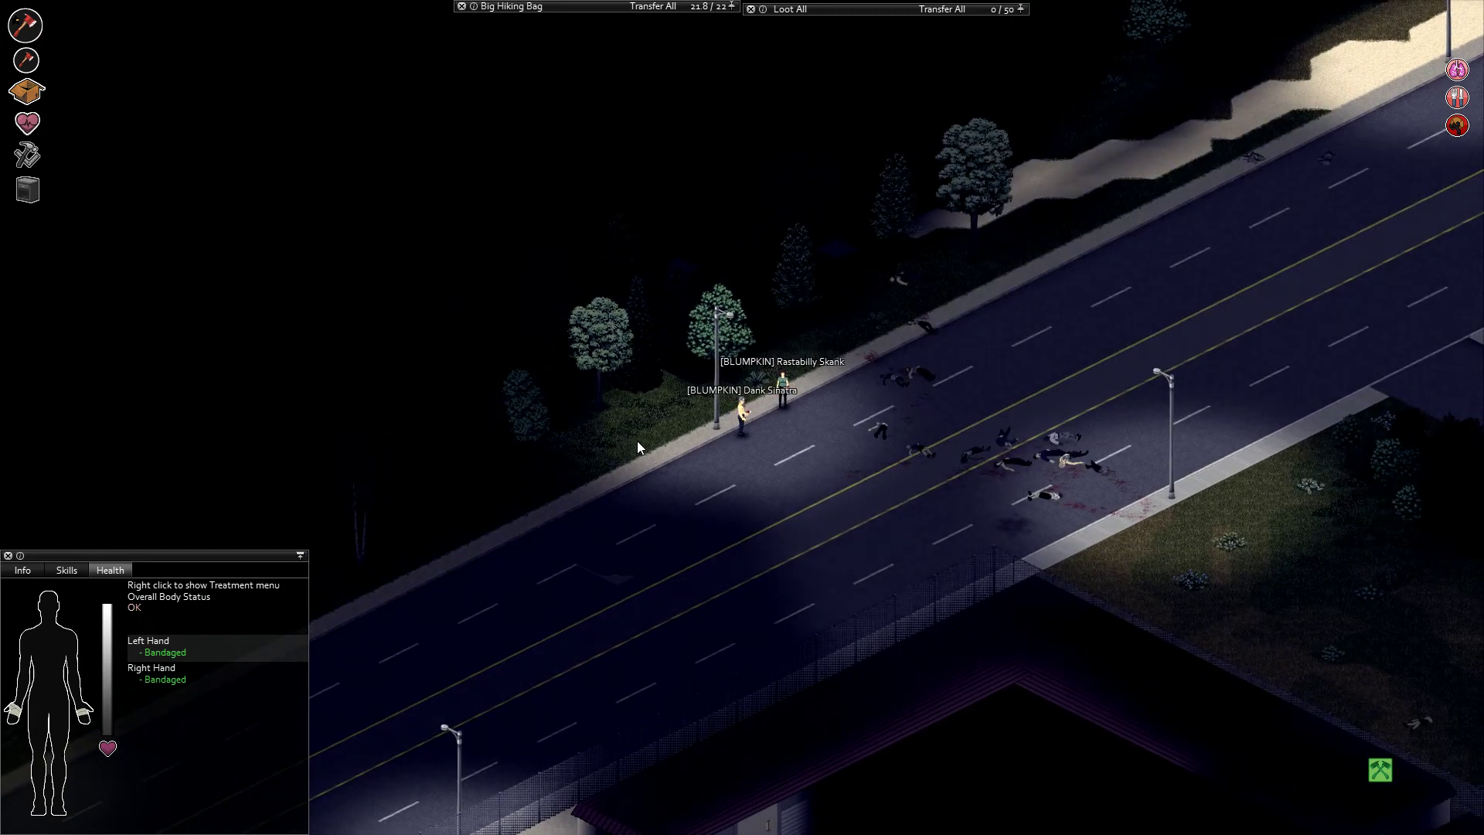
key(w)
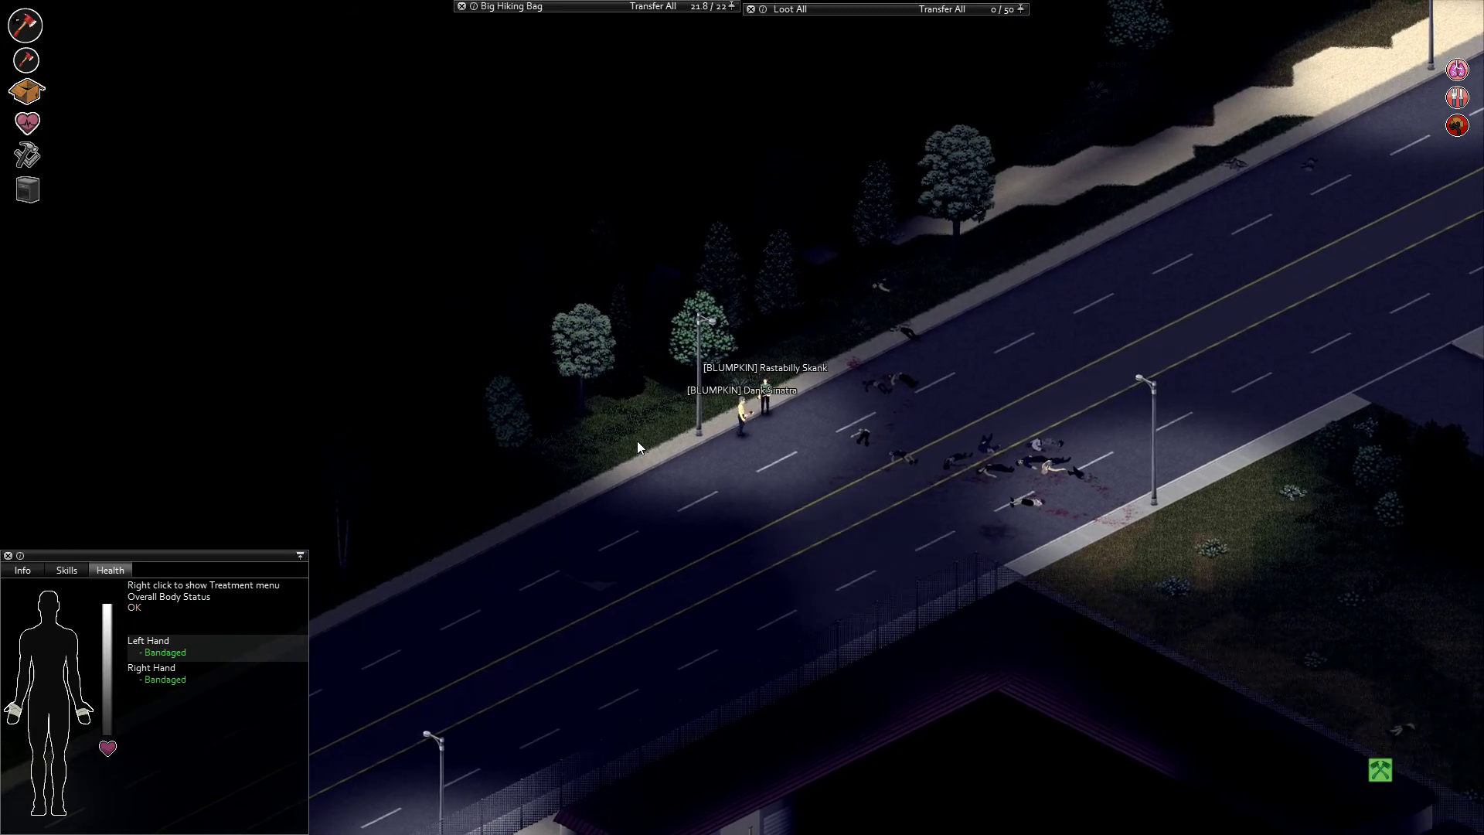
Walk further along the sidewalk past the lamppost beside the partner.
key(a)
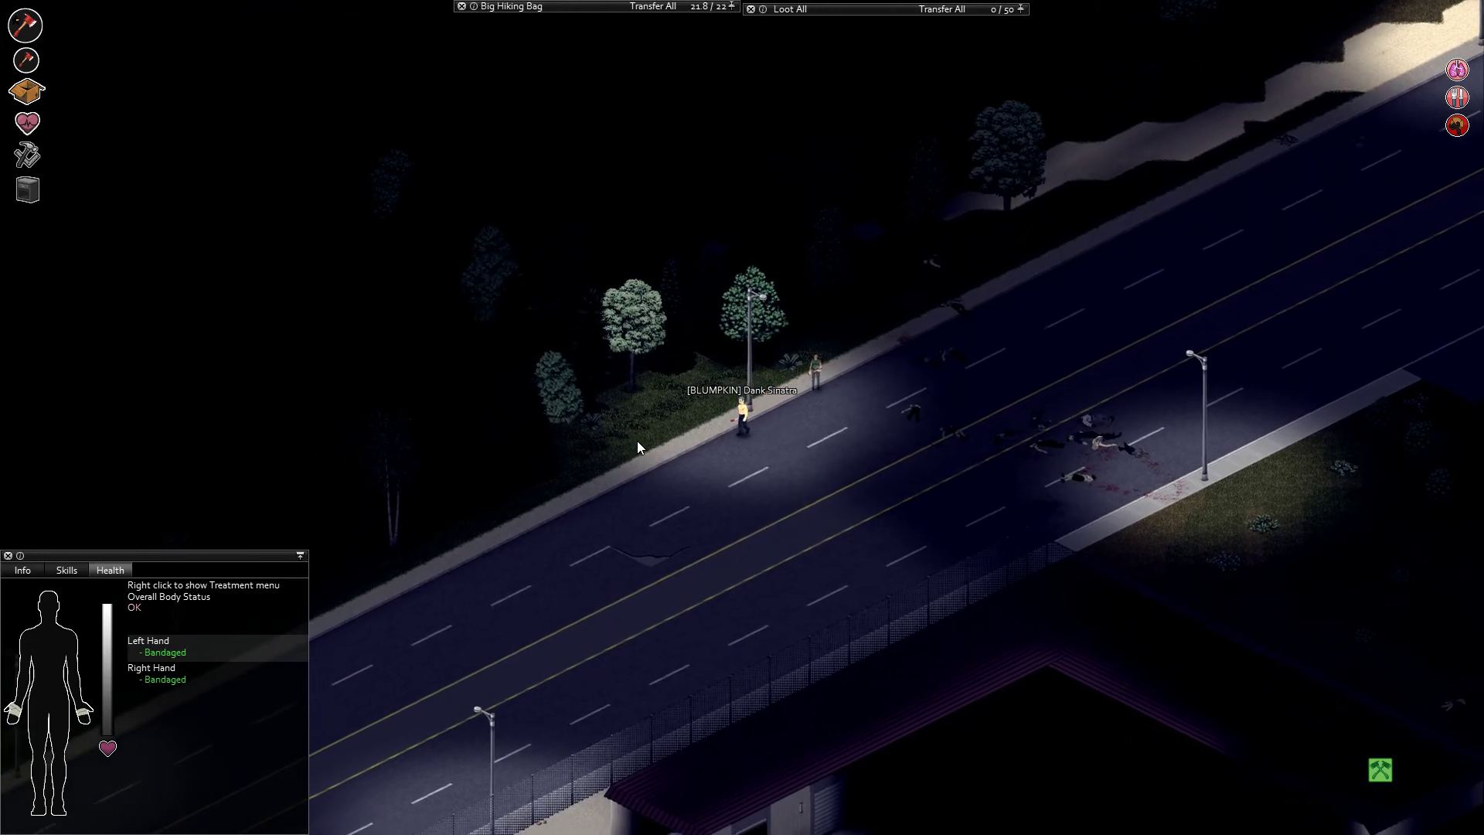
key(a)
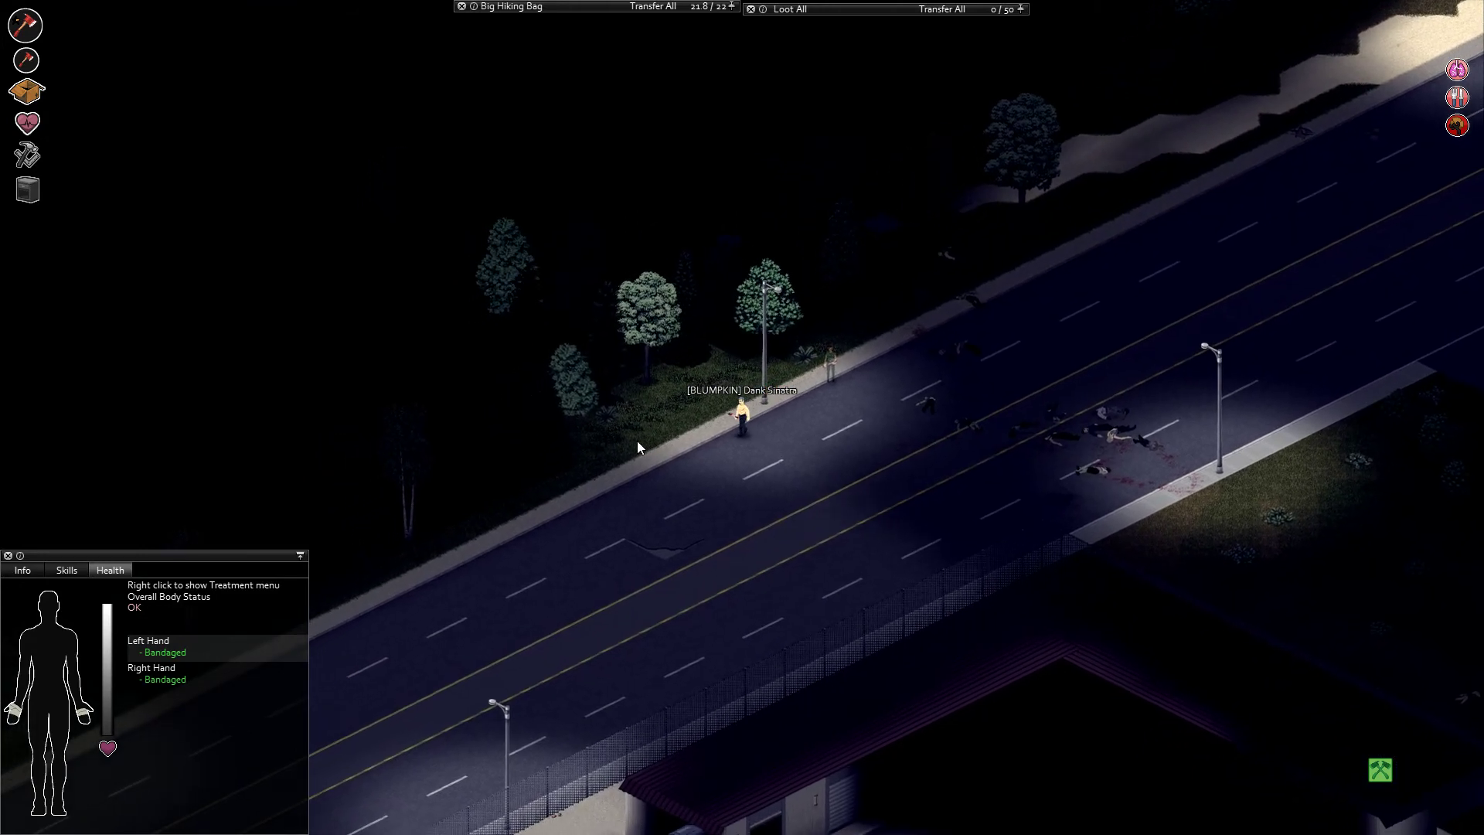
key(a)
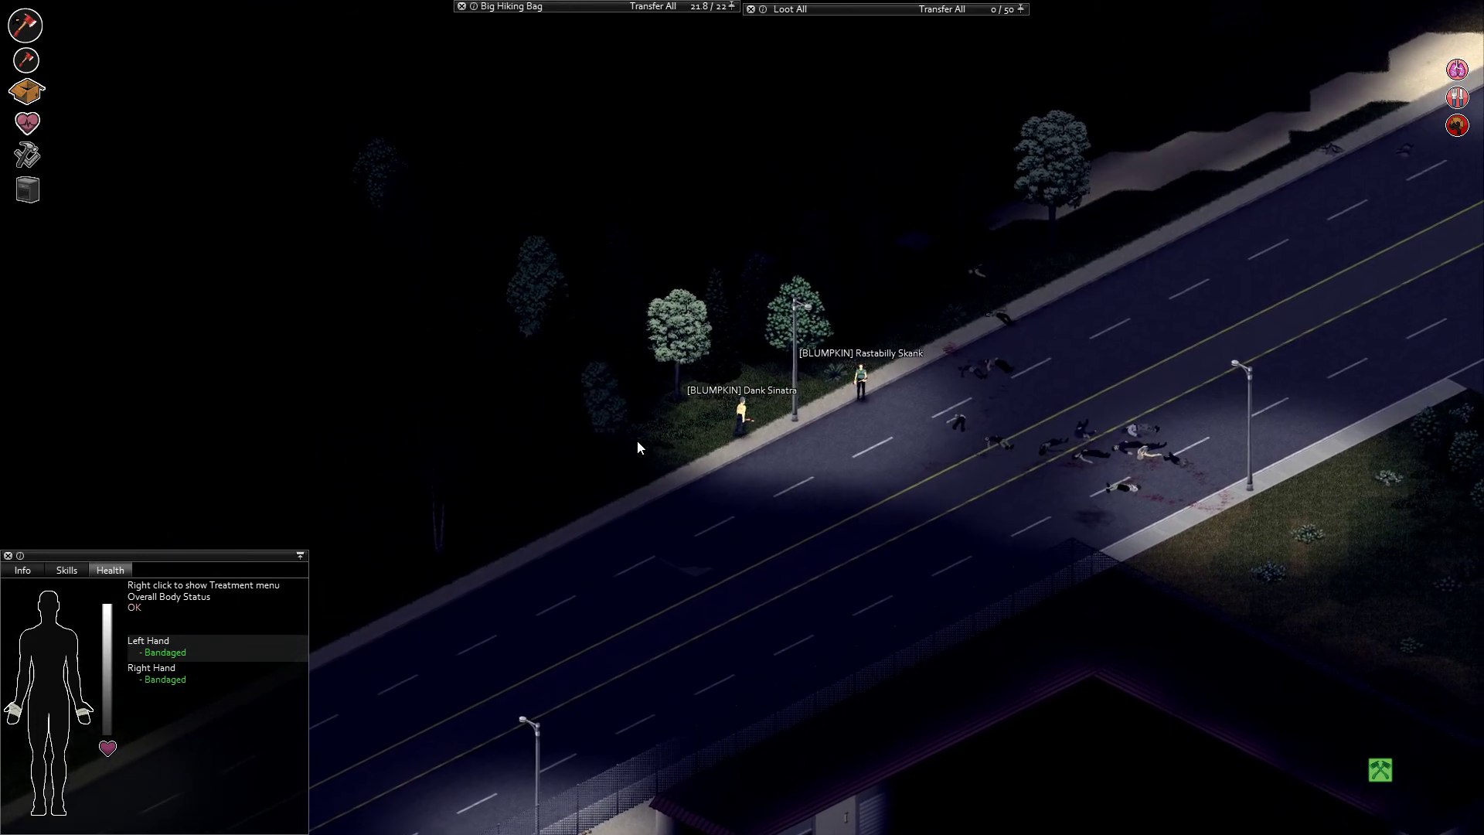
key(a)
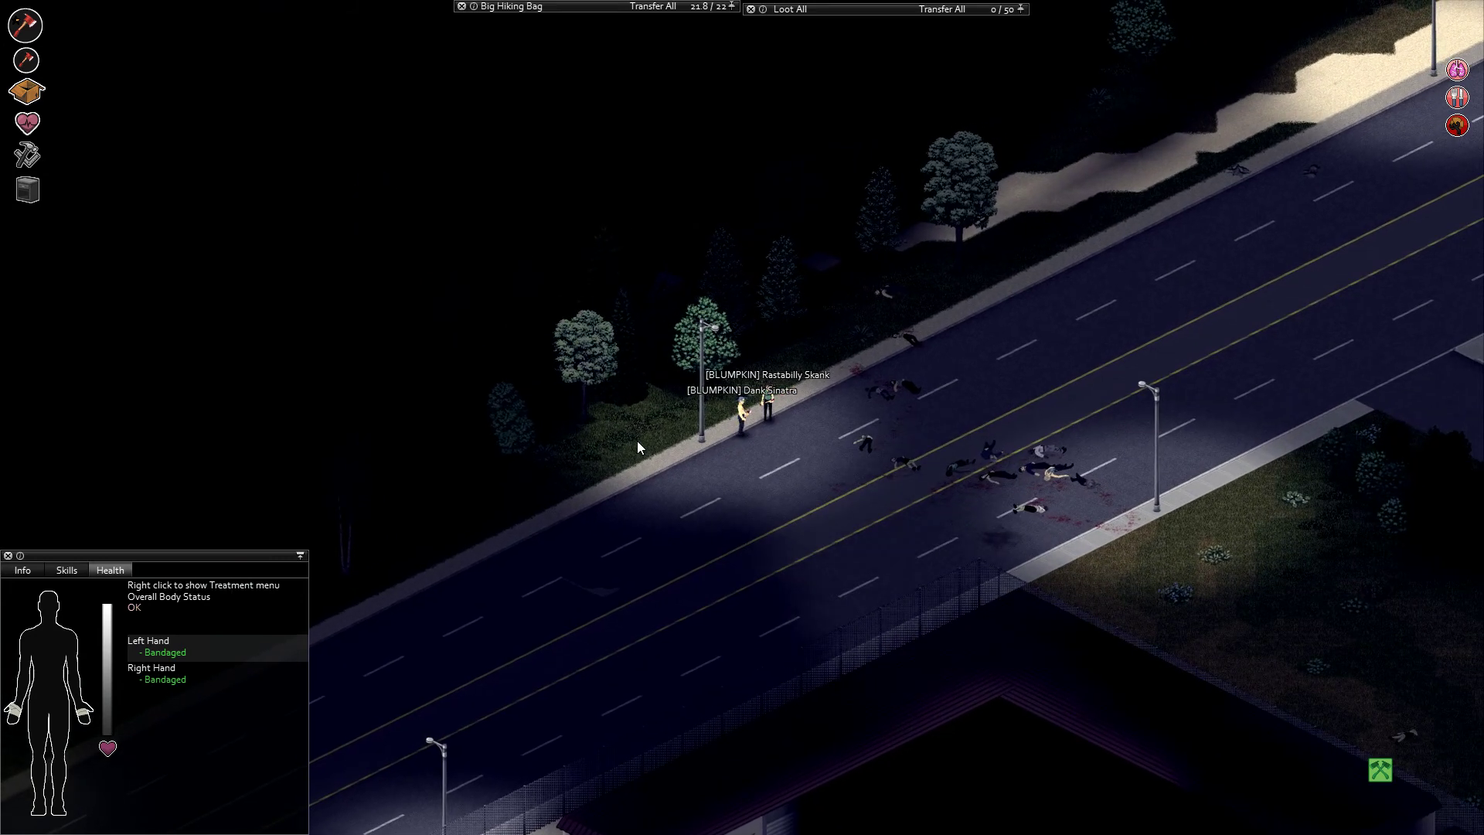
key(a)
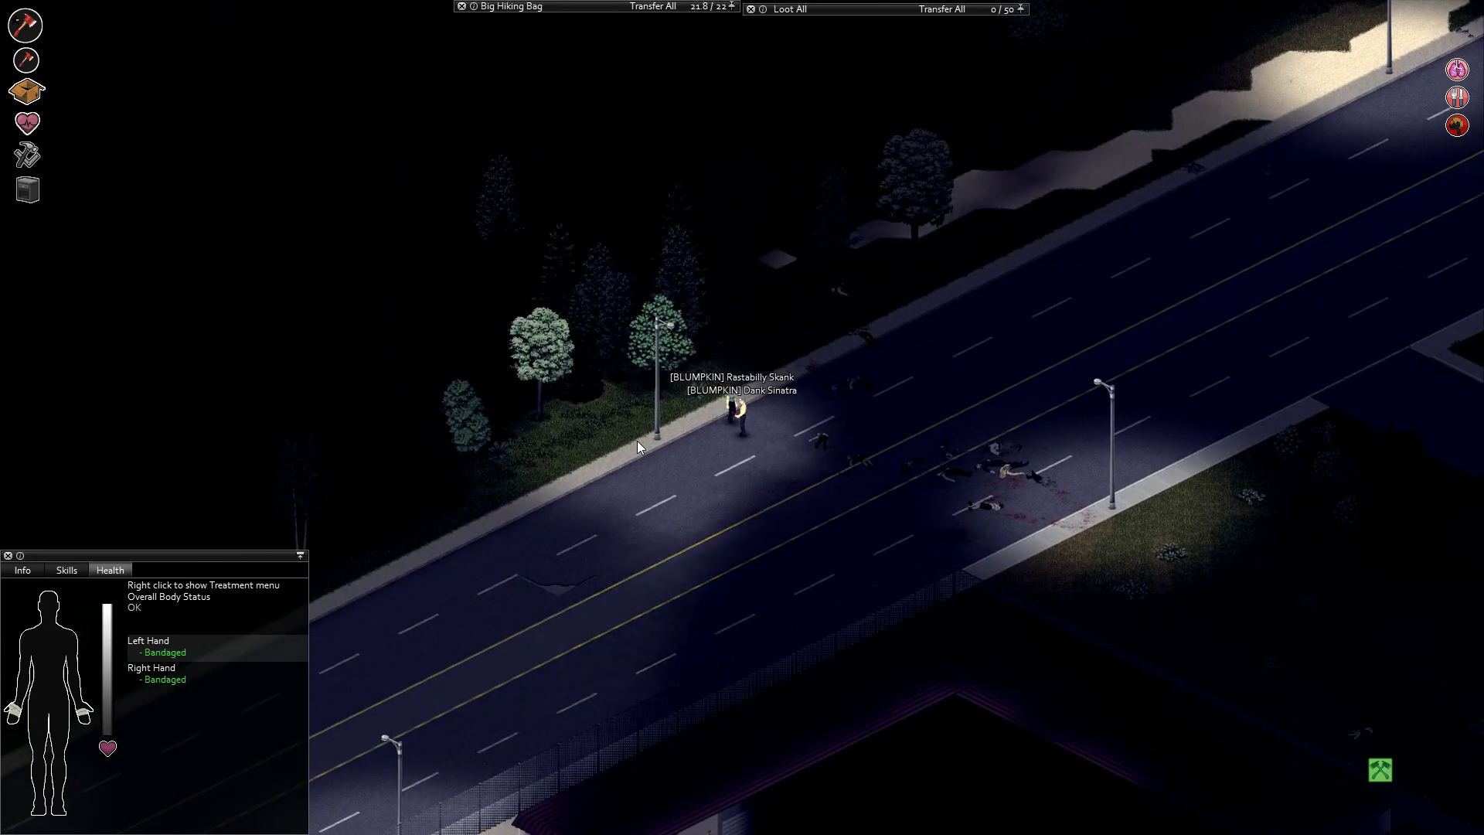
key(d)
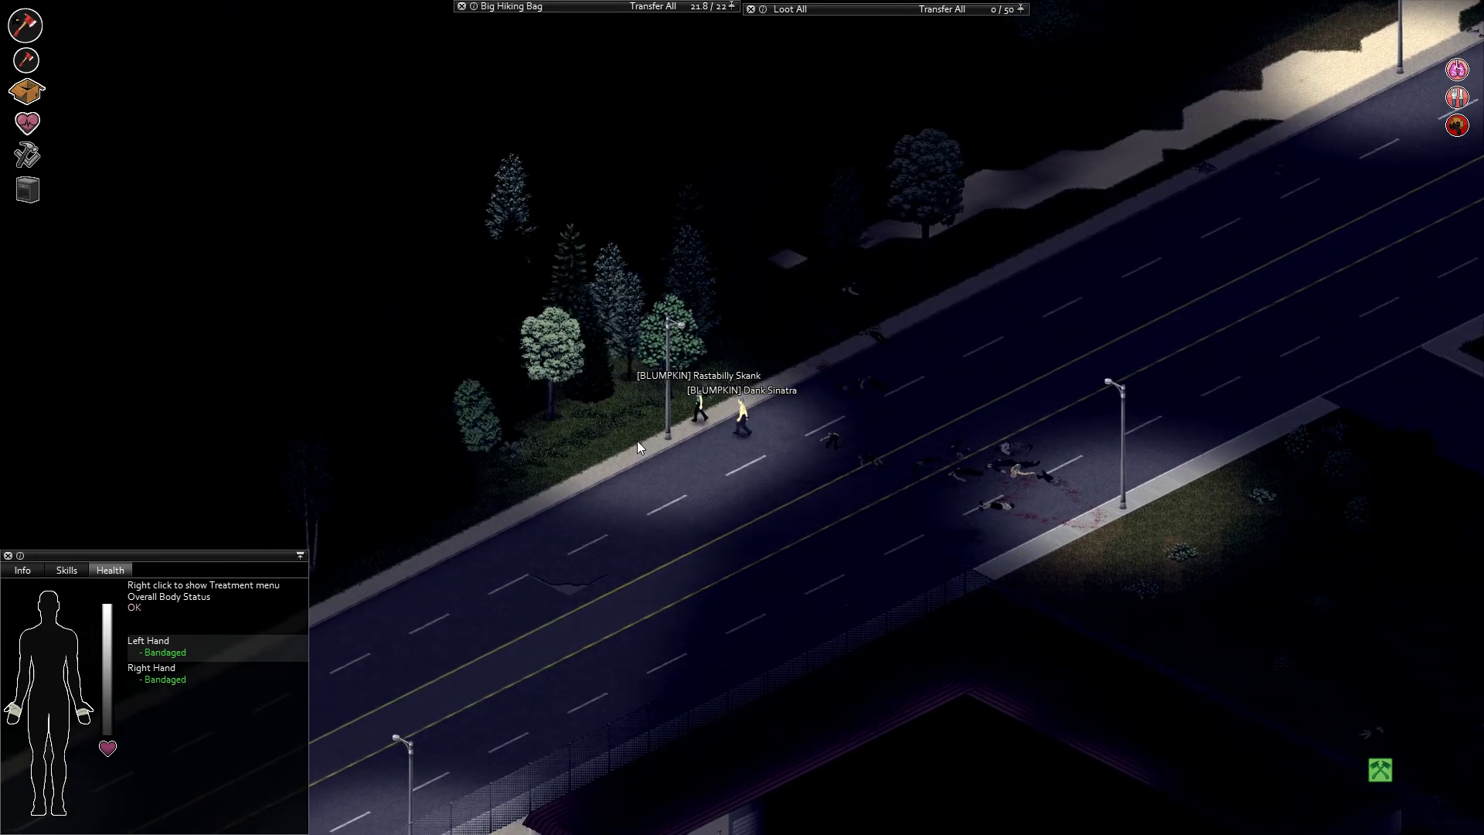
key(a)
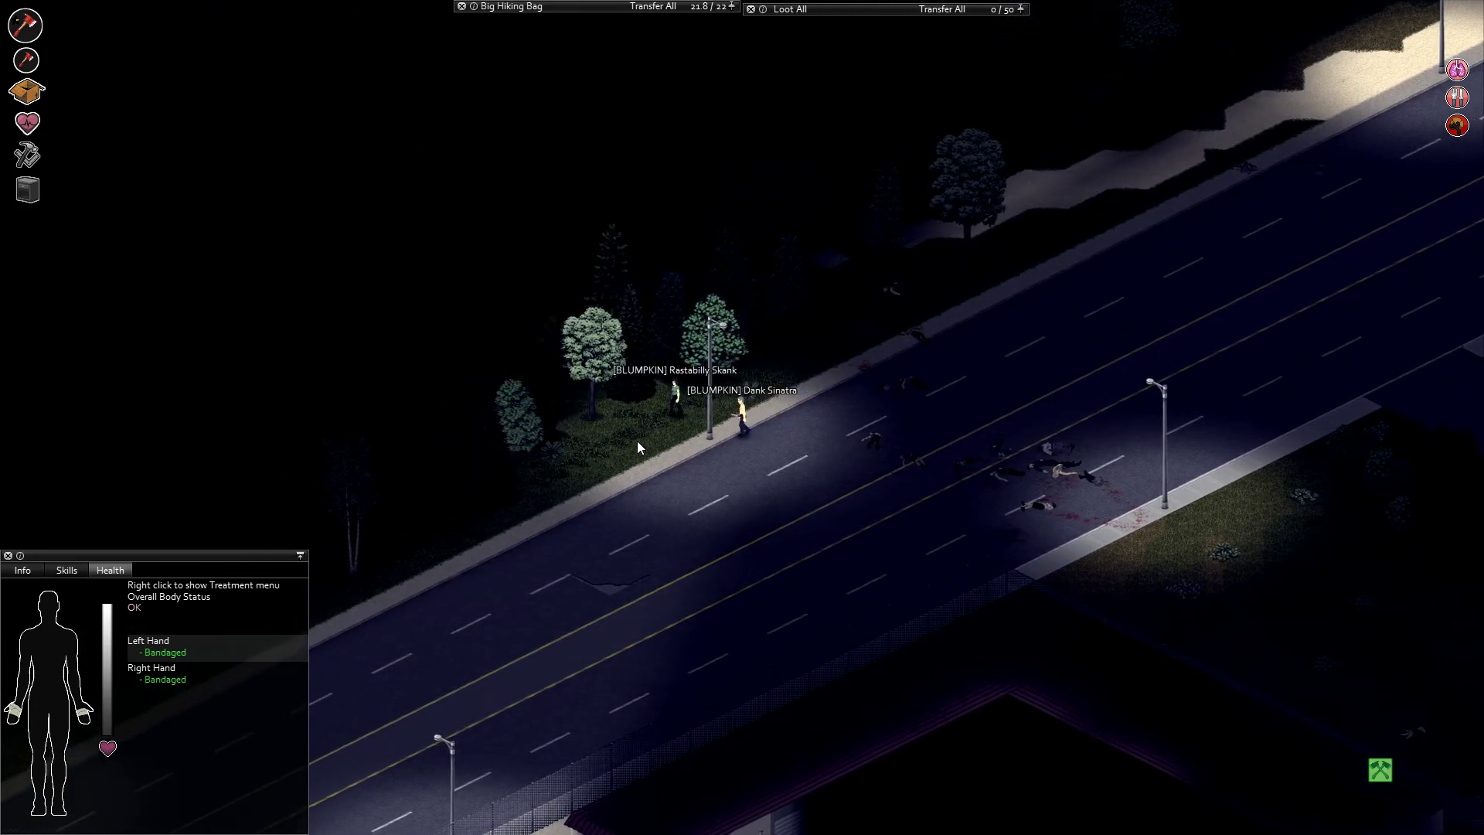
key(a)
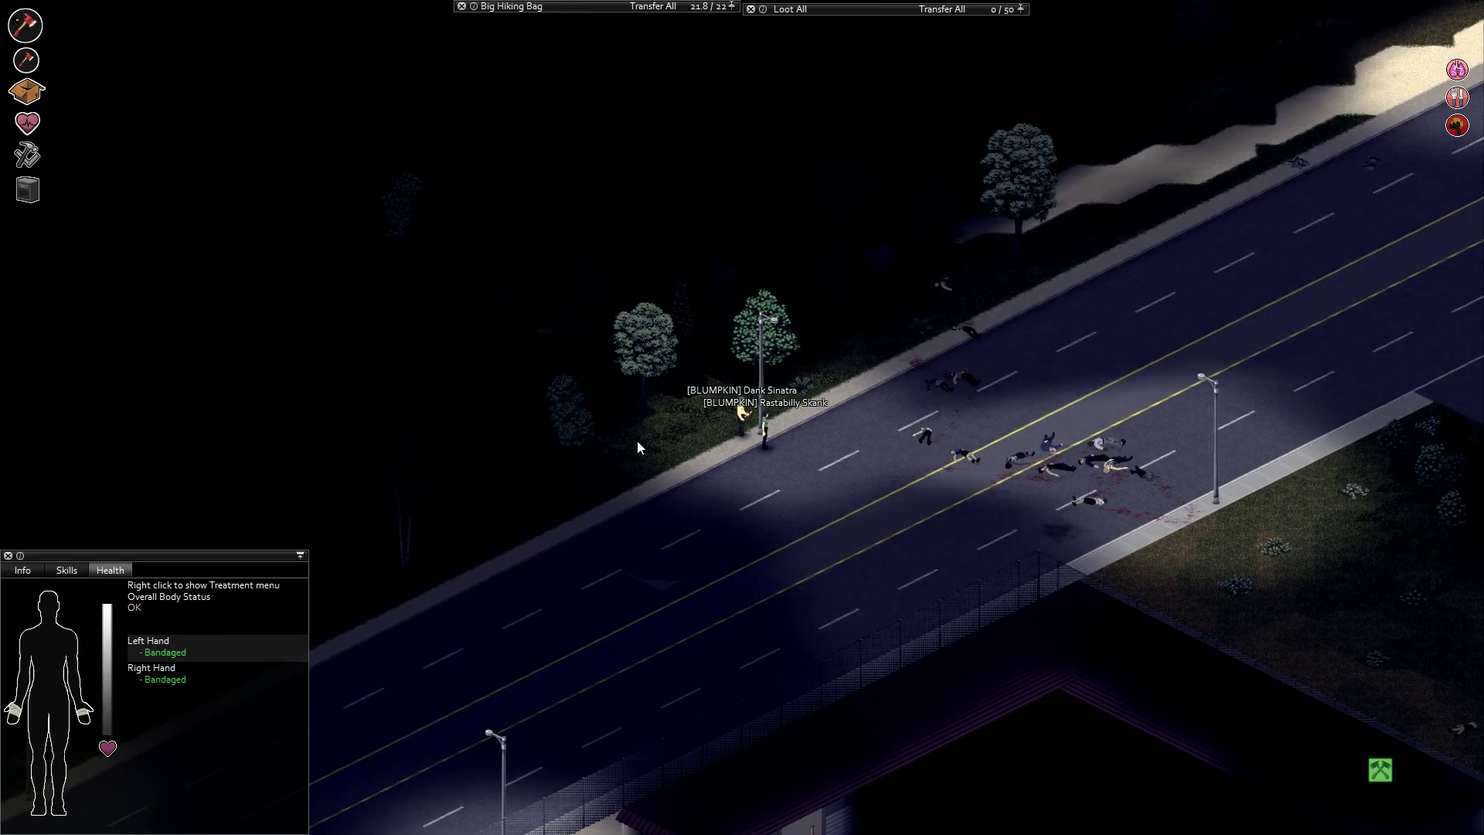
key(a)
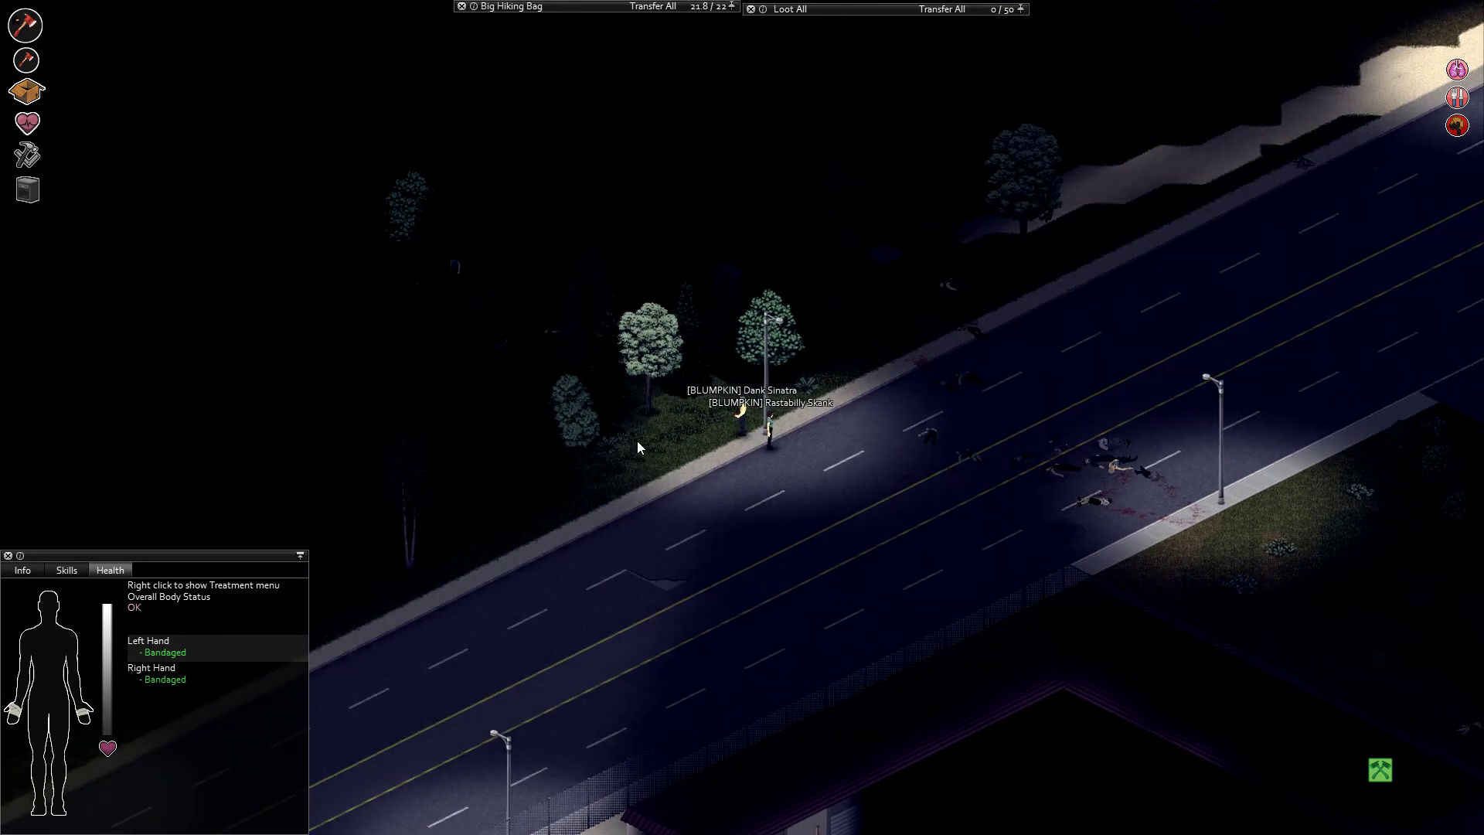
key(a)
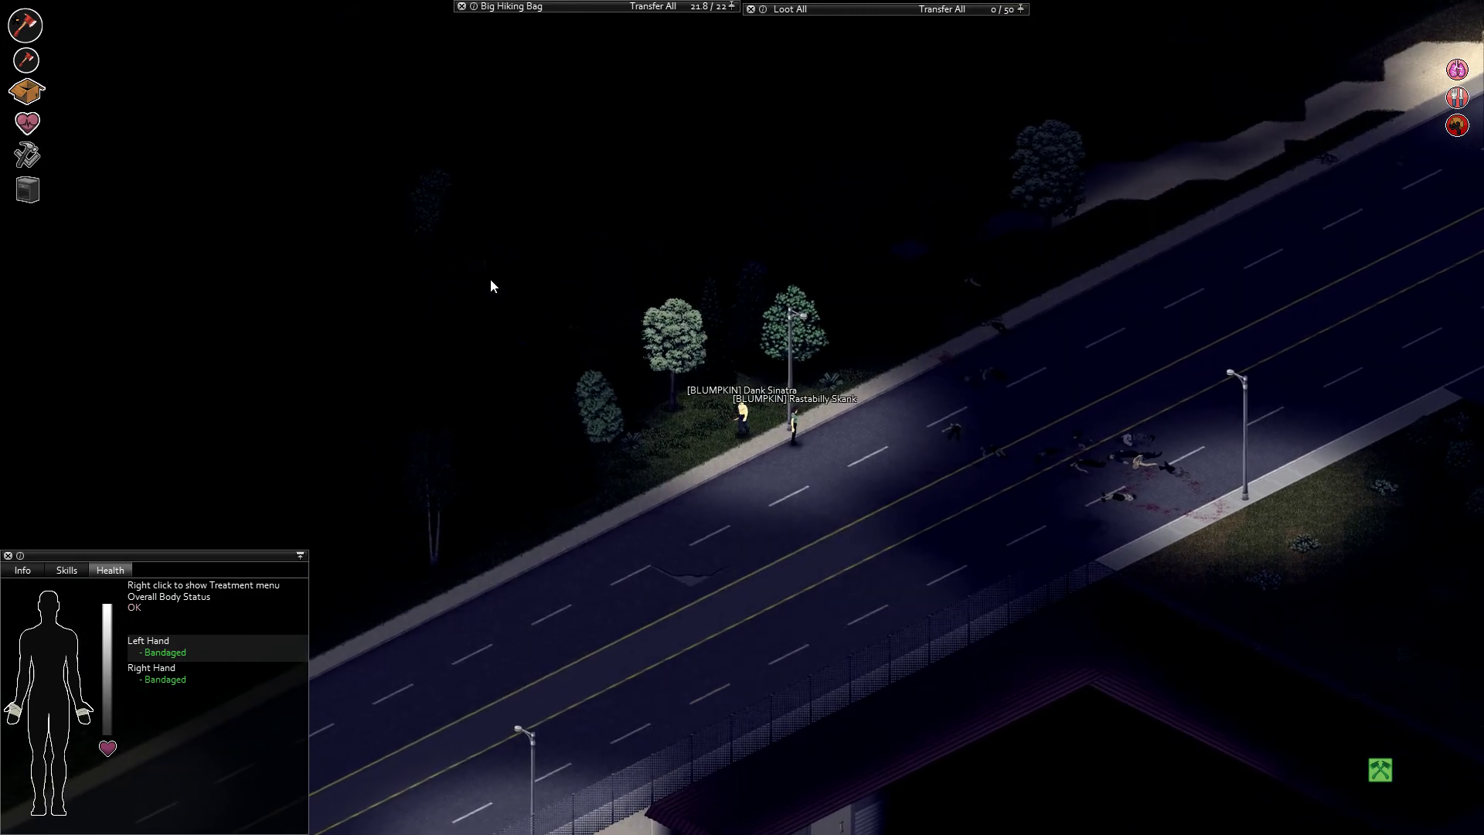
Continue along the roadside with the partner, past the zombie bodies.
key(a)
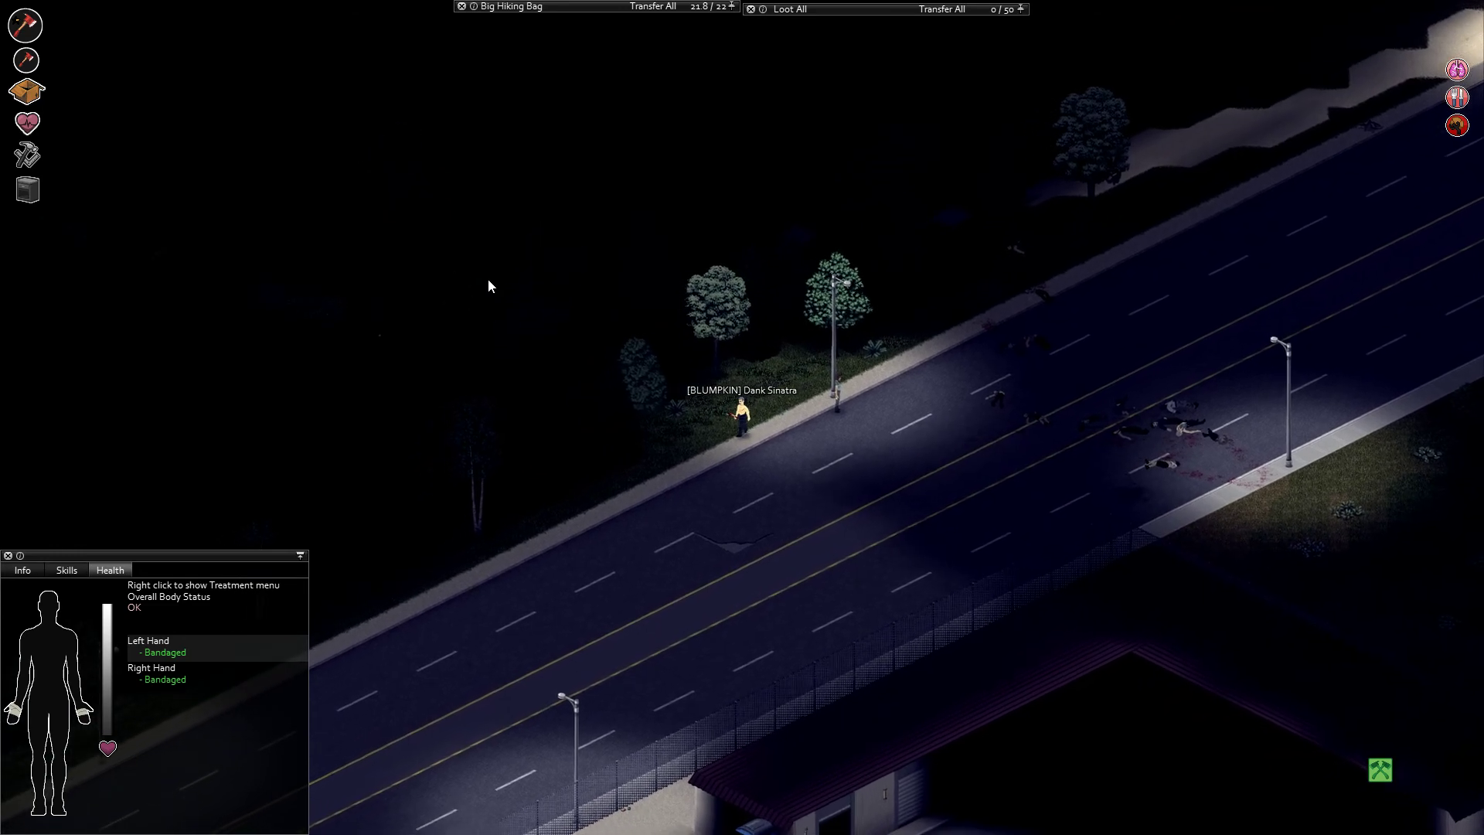
key(a)
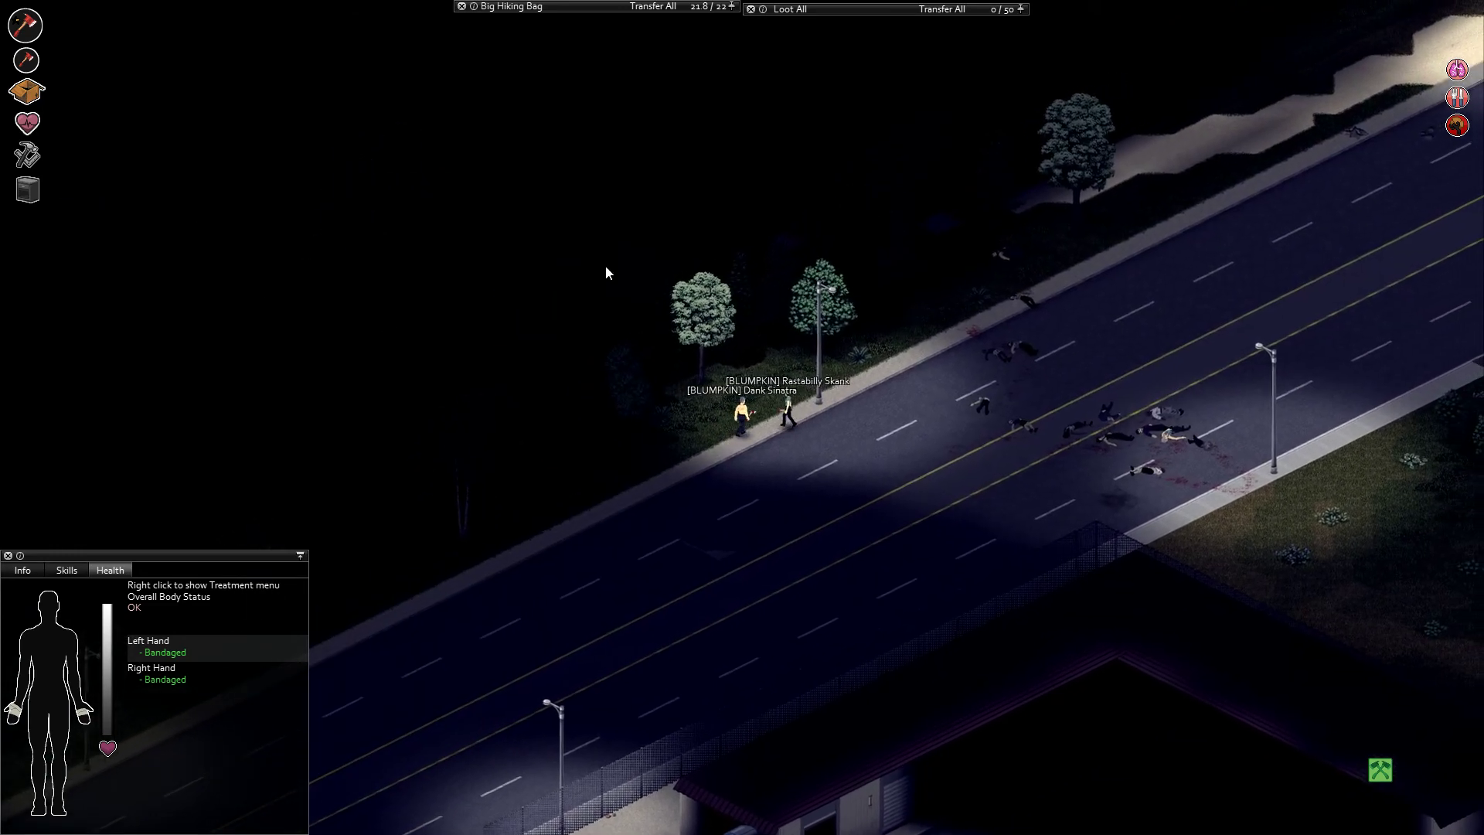
key(a)
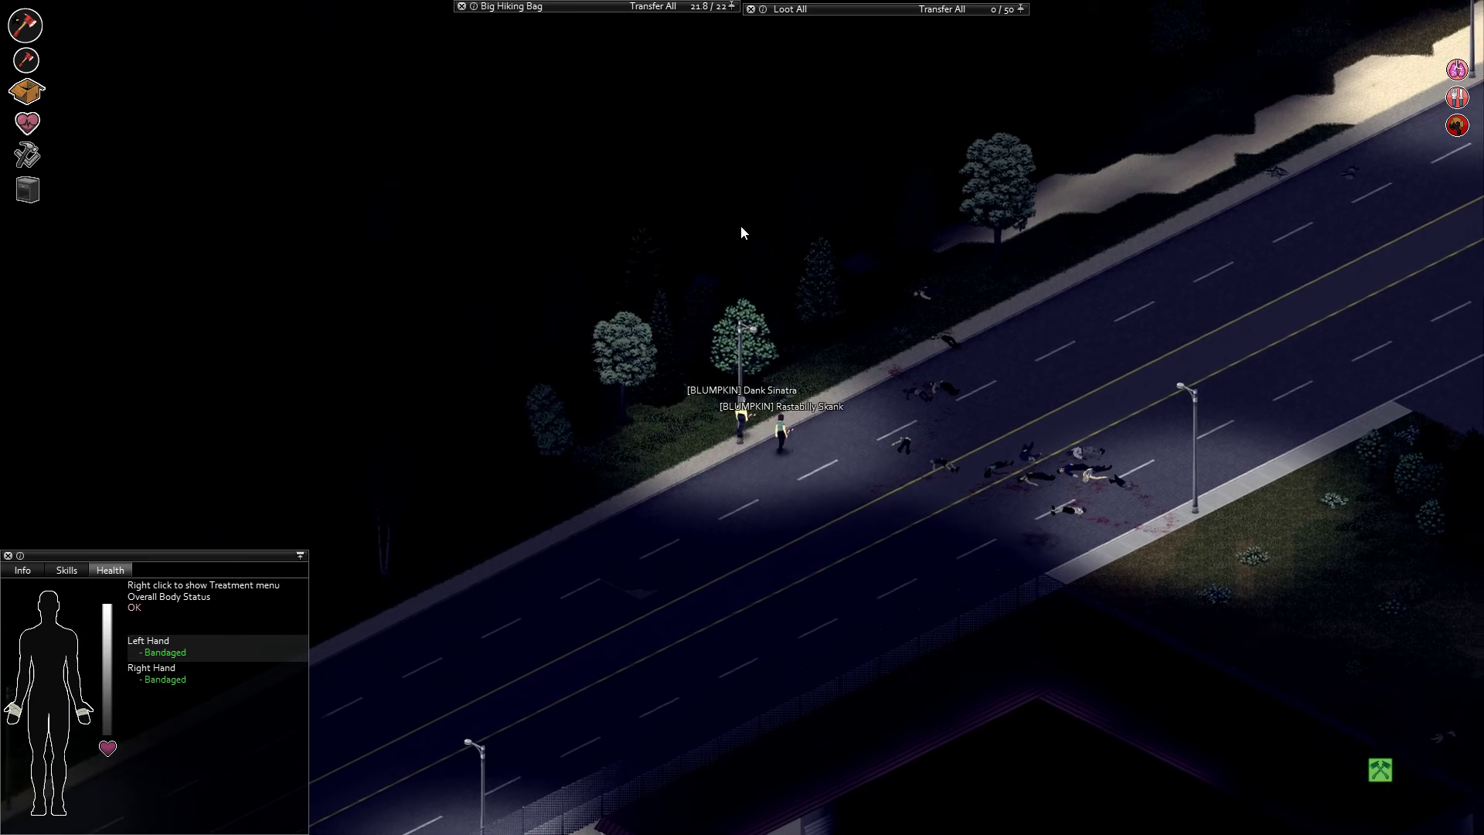
key(a)
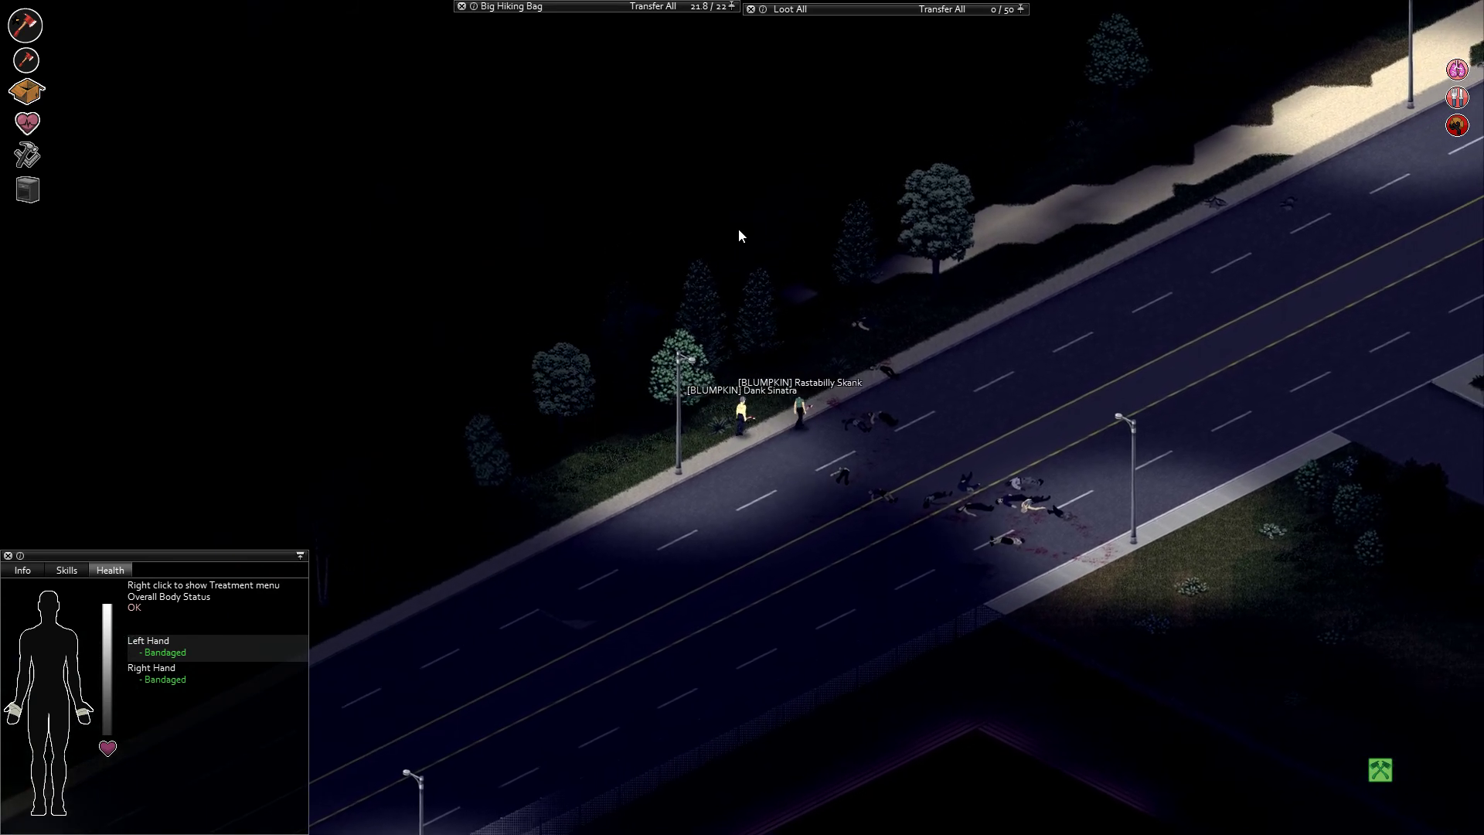
key(a)
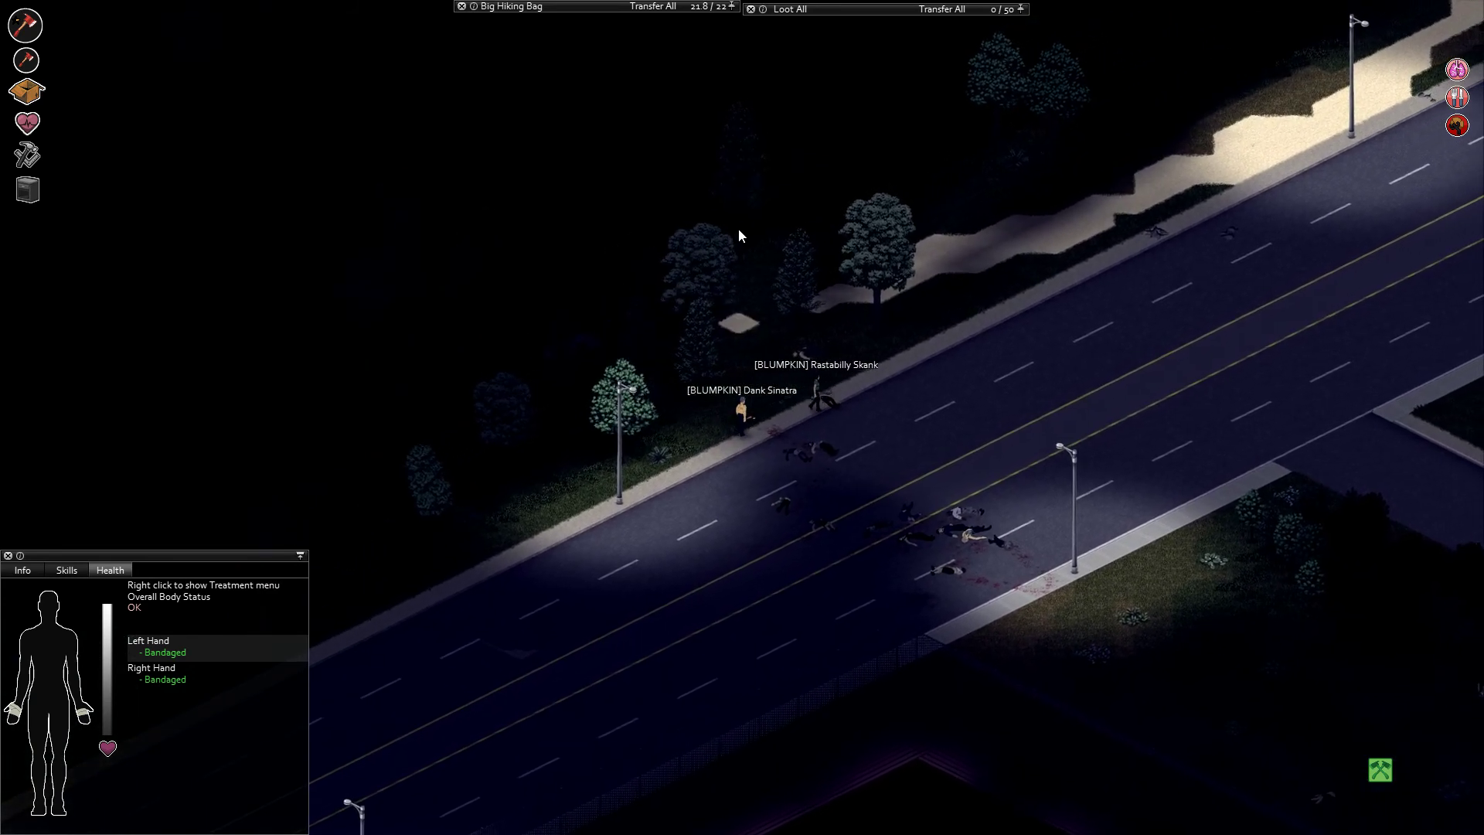
Walk up the sidewalk onto the grass toward the path beyond the trees.
key(w)
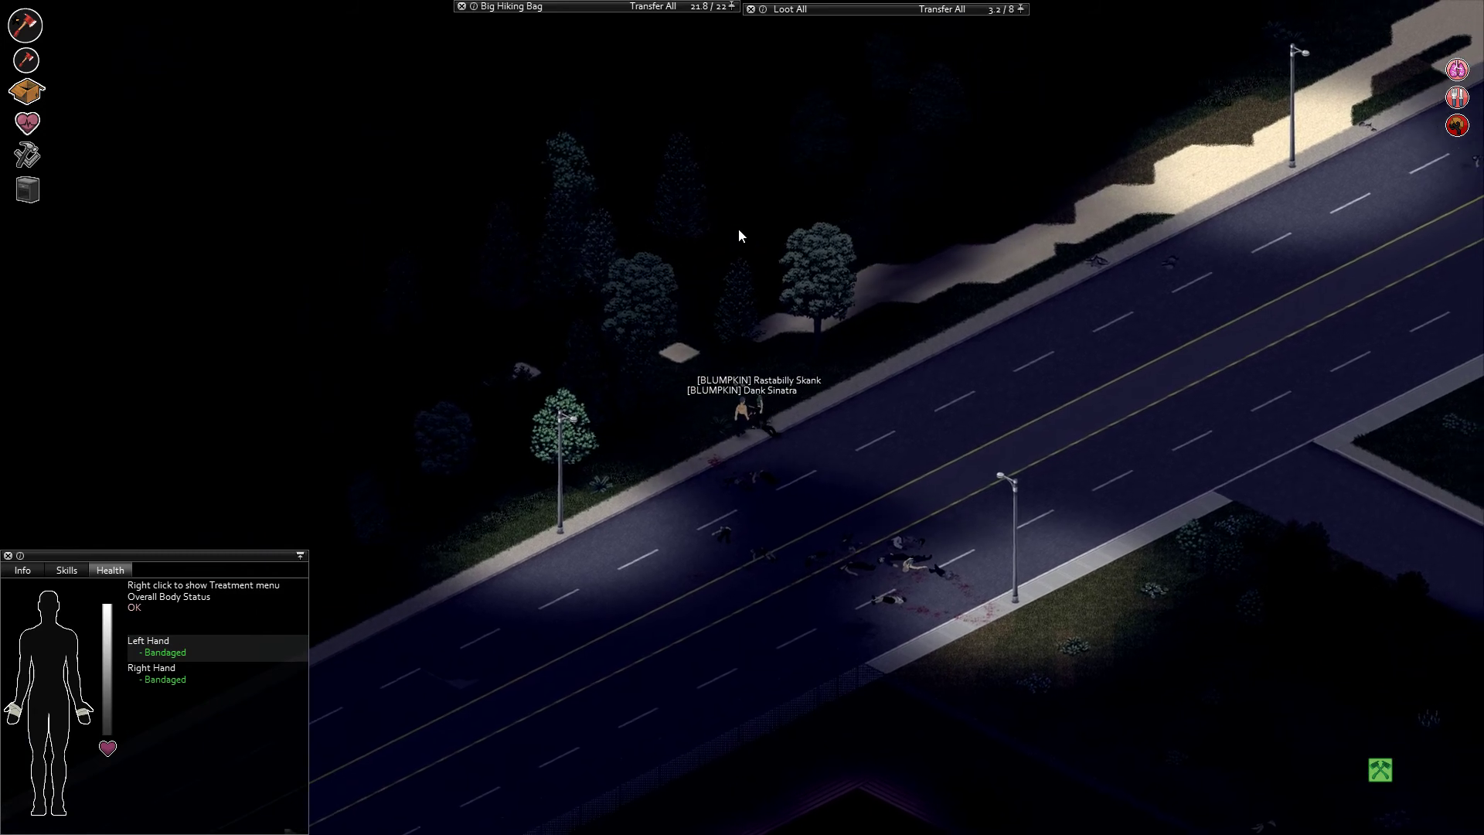
key(w)
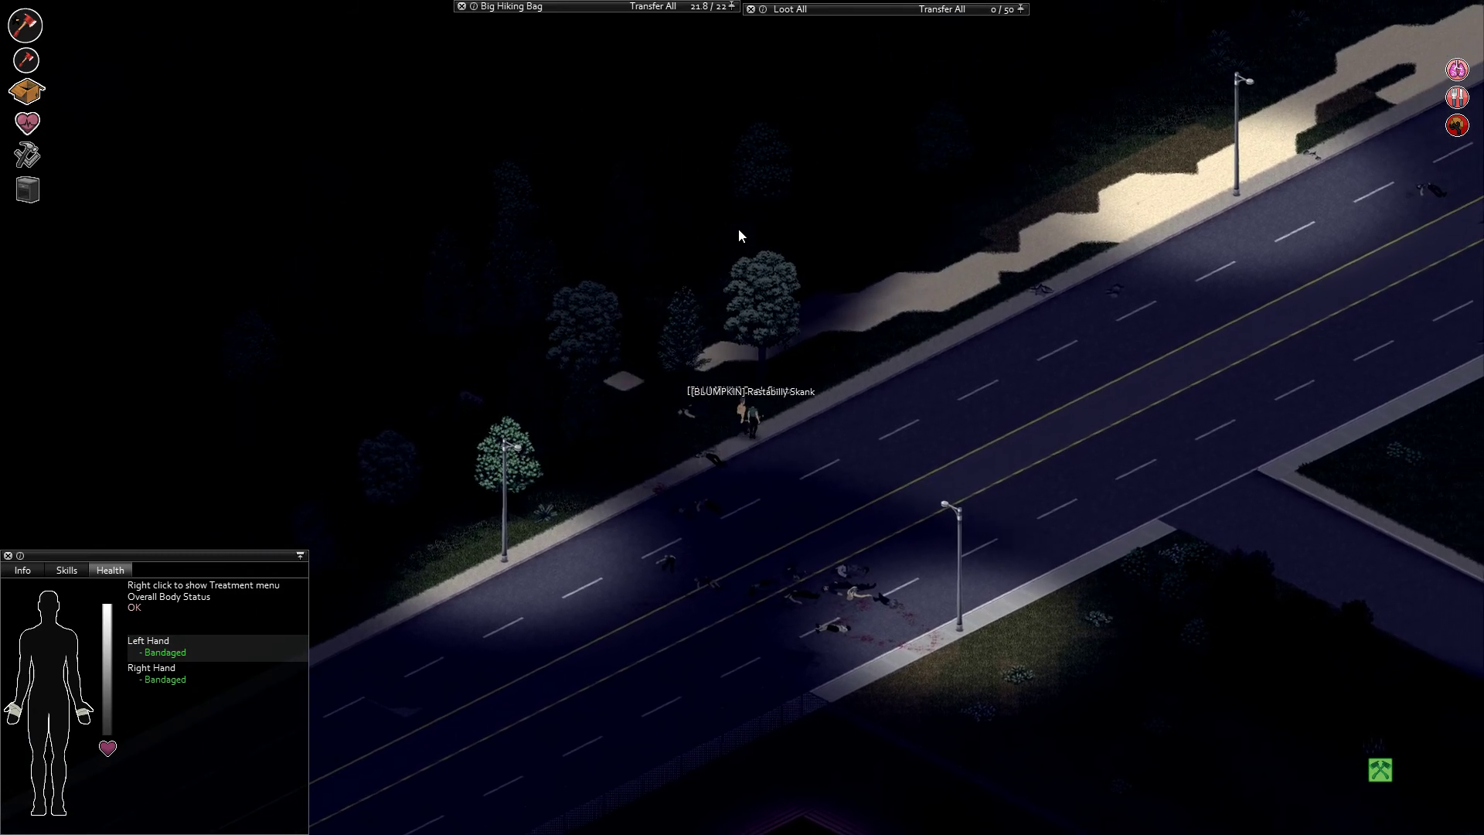
key(w)
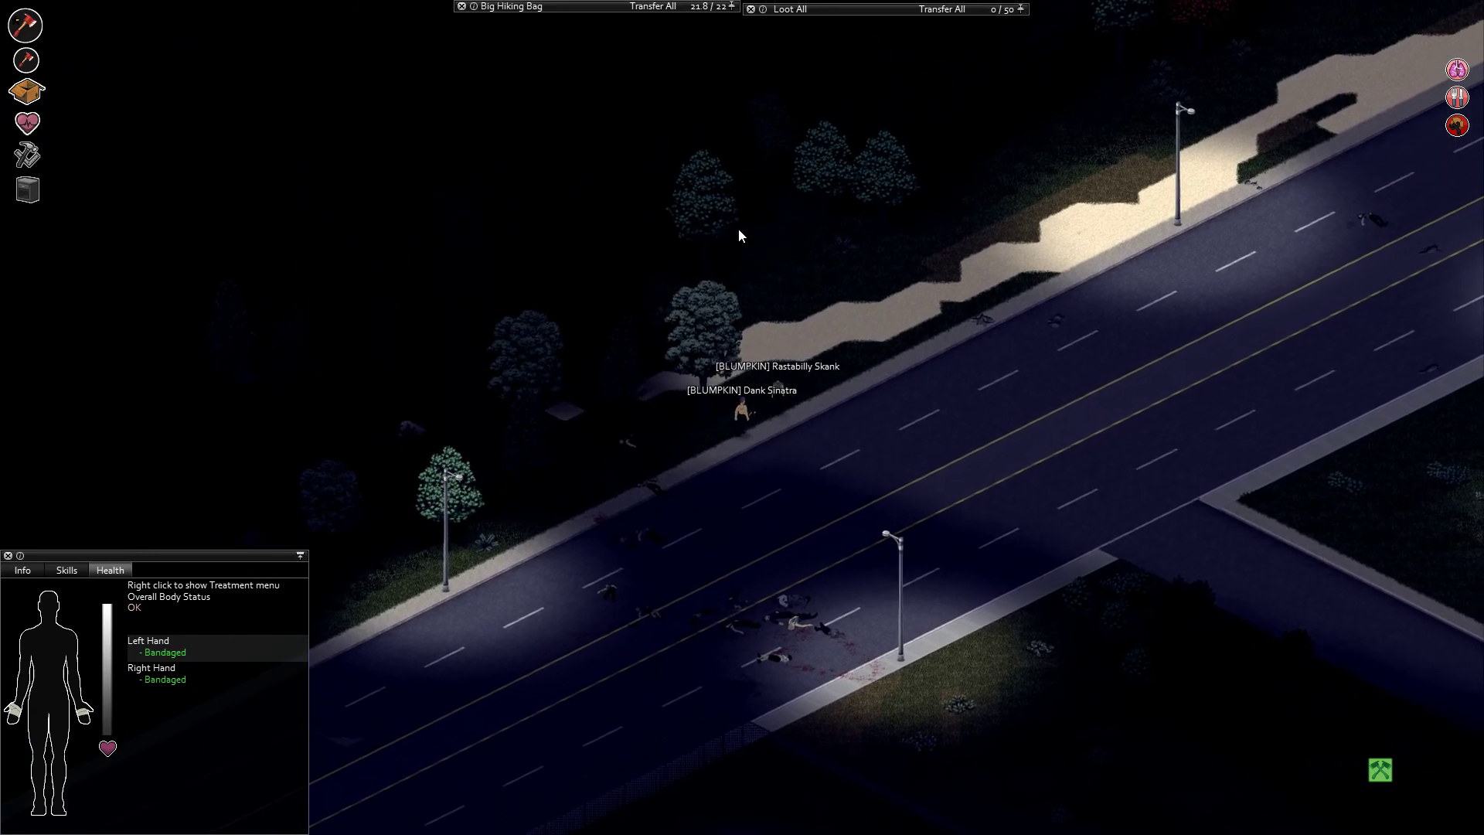
key(w)
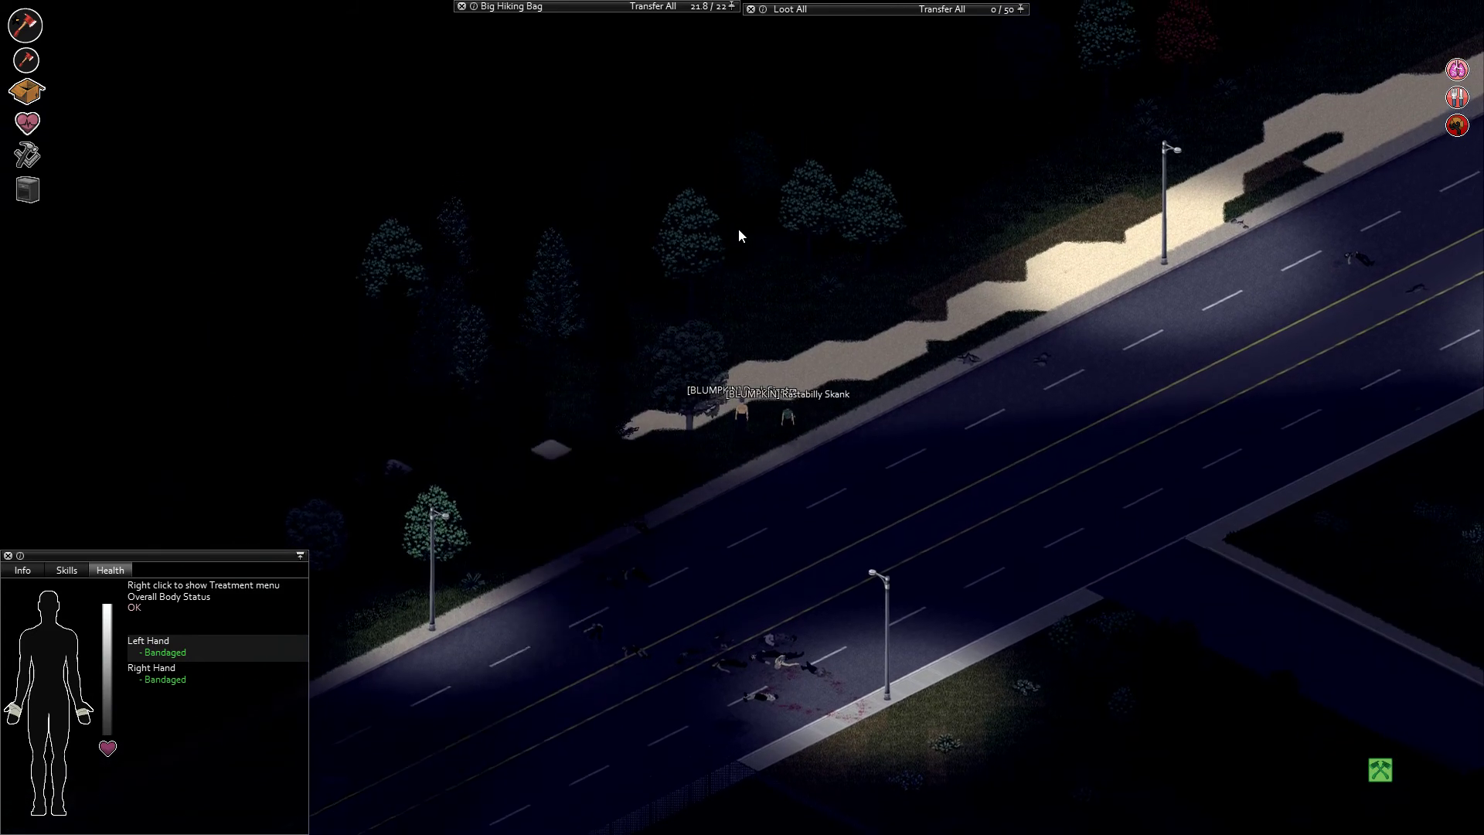
key(w)
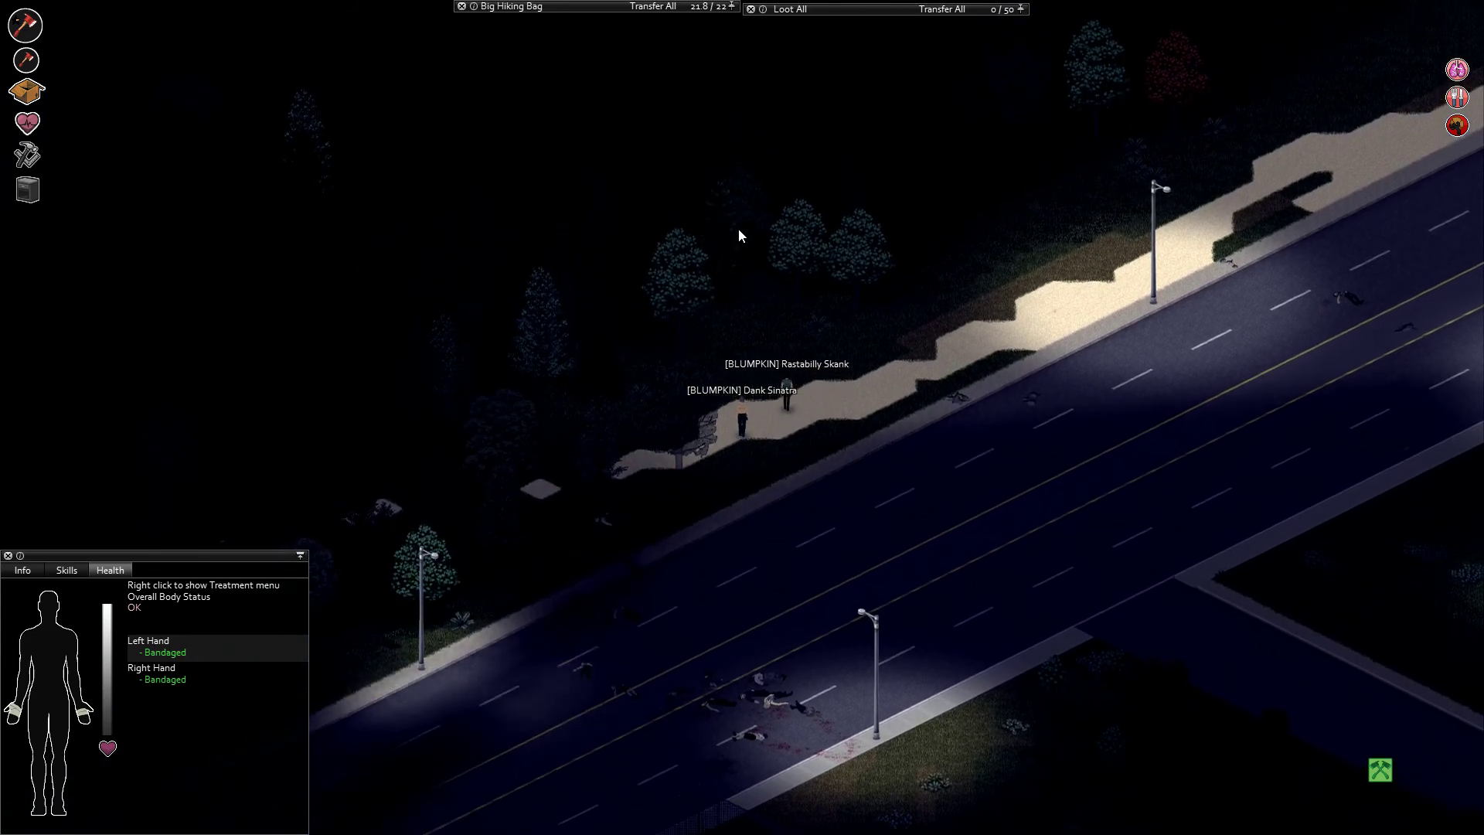
key(w)
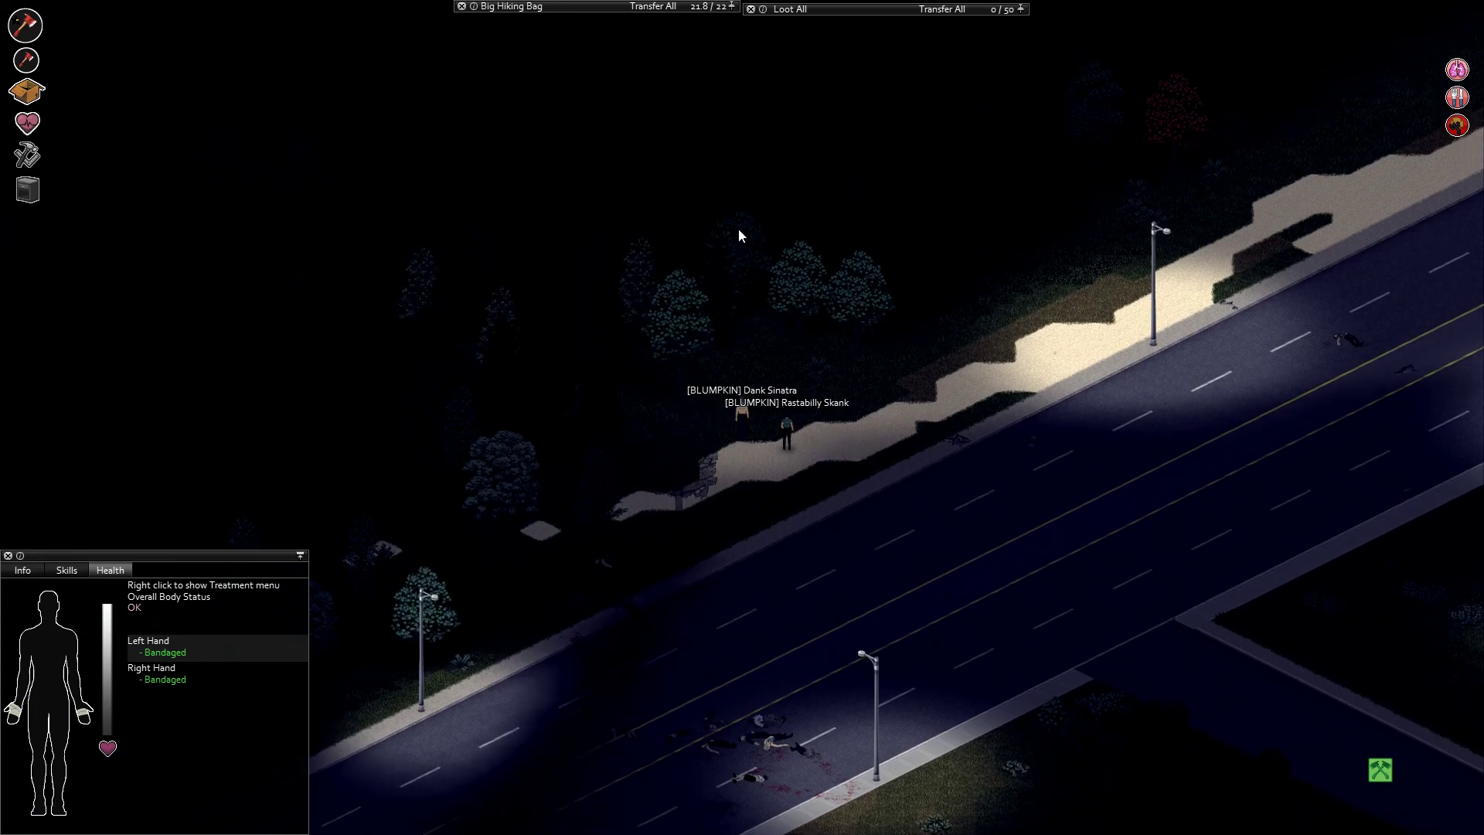